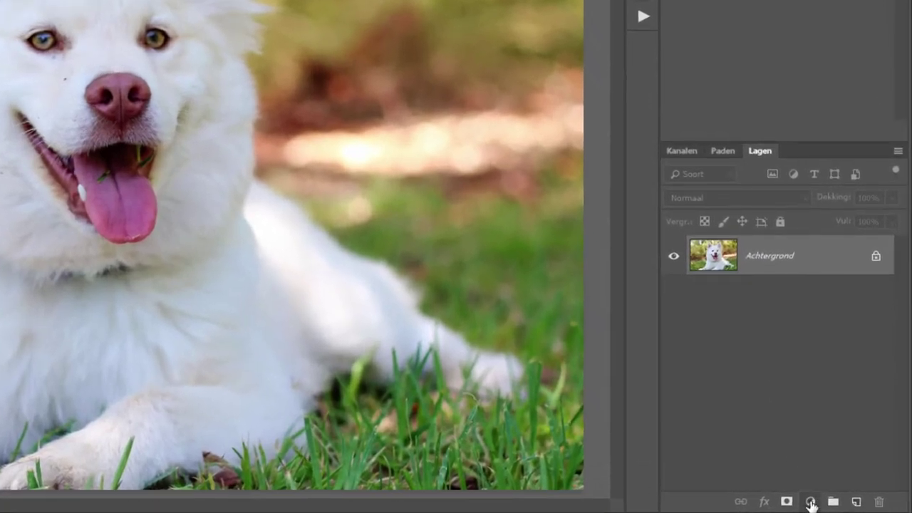
Add a Verloop toewijzen (Gradient Map) adjustment layer above Achtergrond, turning the photo black and white
click(810, 501)
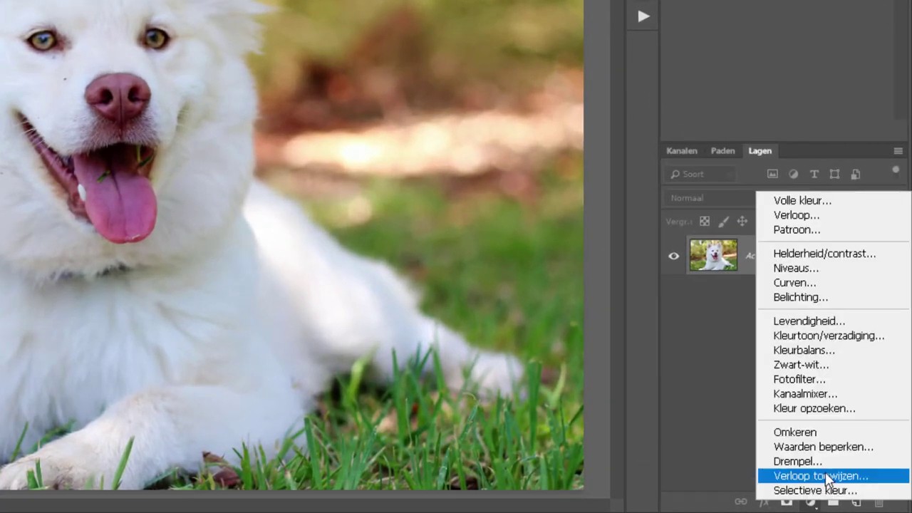
click(825, 476)
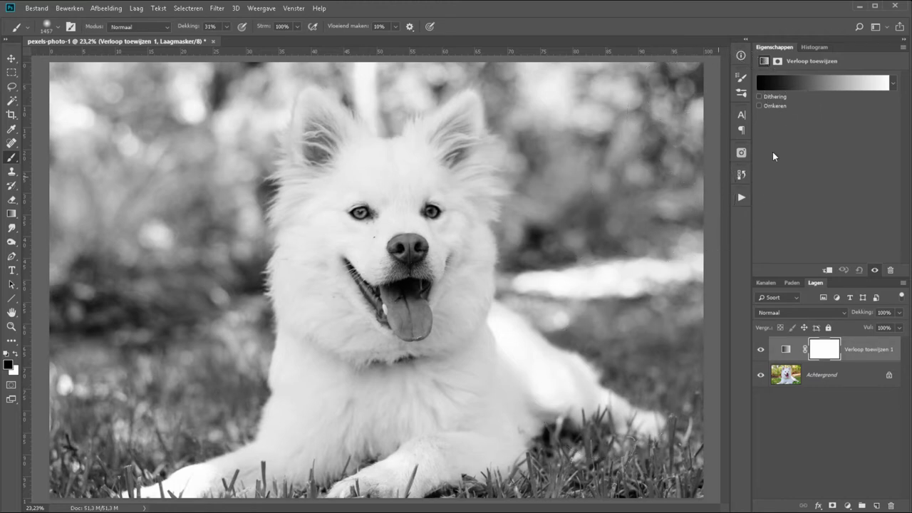
Preview several colour presets for the gradient map, then settle back on the black-to-white Voorgrond naar achtergrond gradient
click(813, 81)
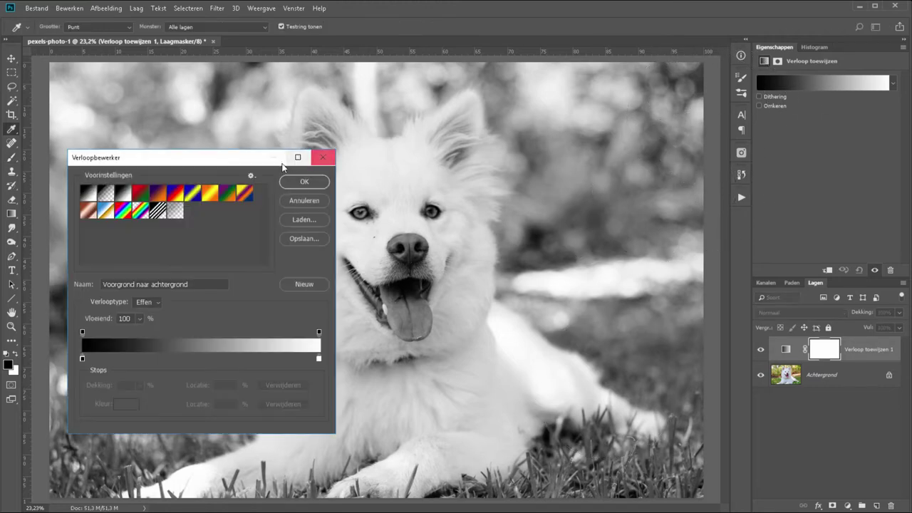
mouse_move(191, 158)
mouse_down()
mouse_move(253, 132)
mouse_move(705, 86)
mouse_up()
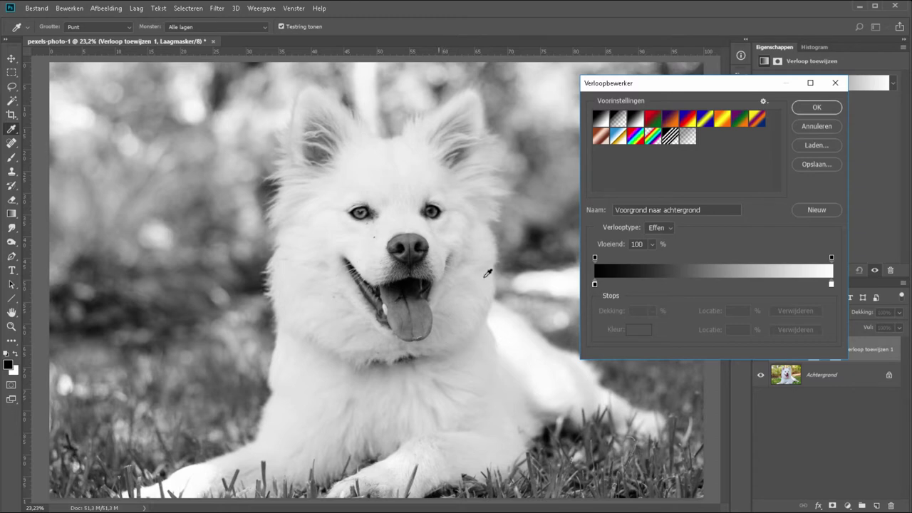
click(650, 120)
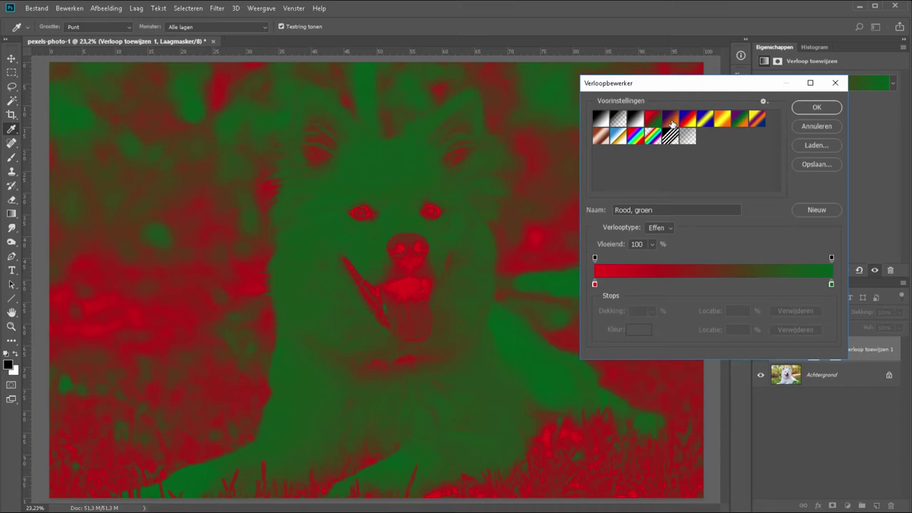
click(671, 121)
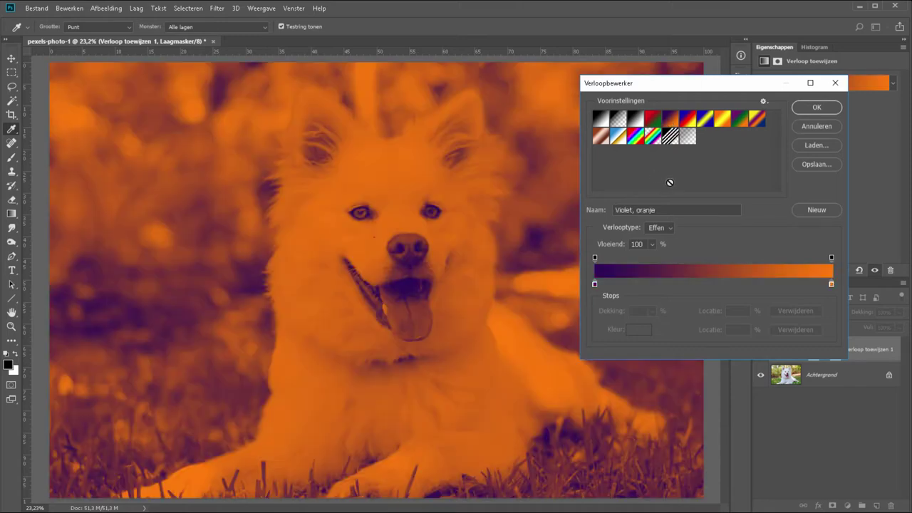
click(721, 120)
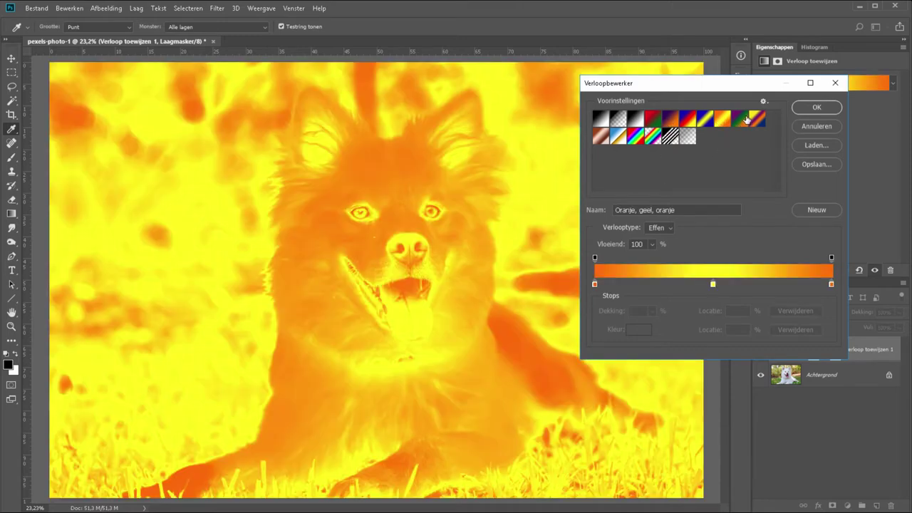
click(744, 120)
click(756, 120)
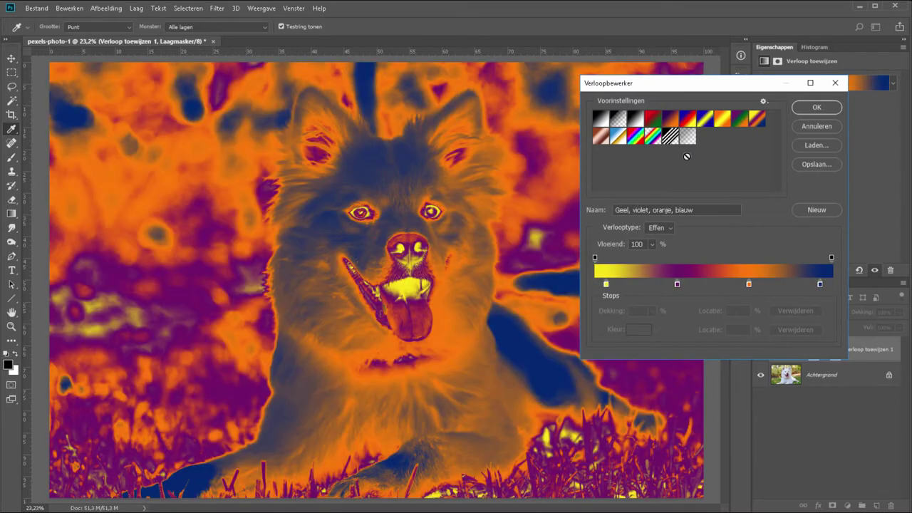
click(602, 139)
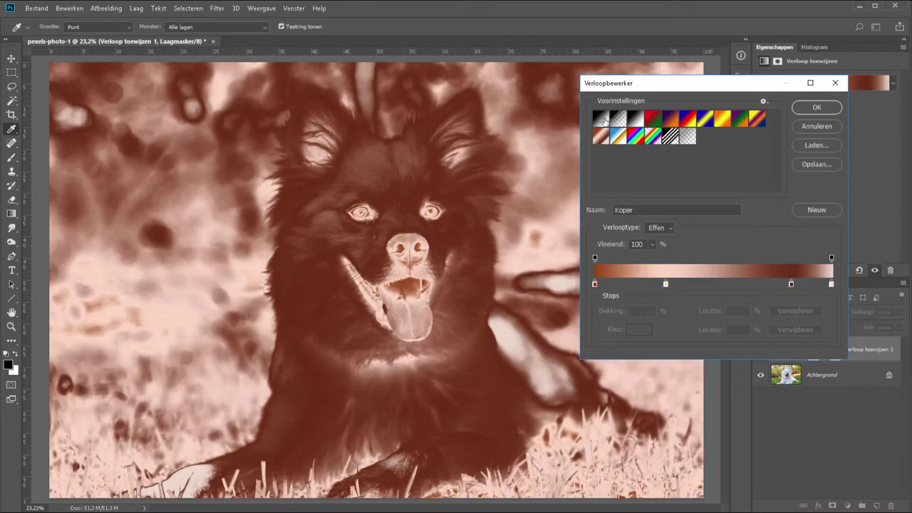
click(601, 119)
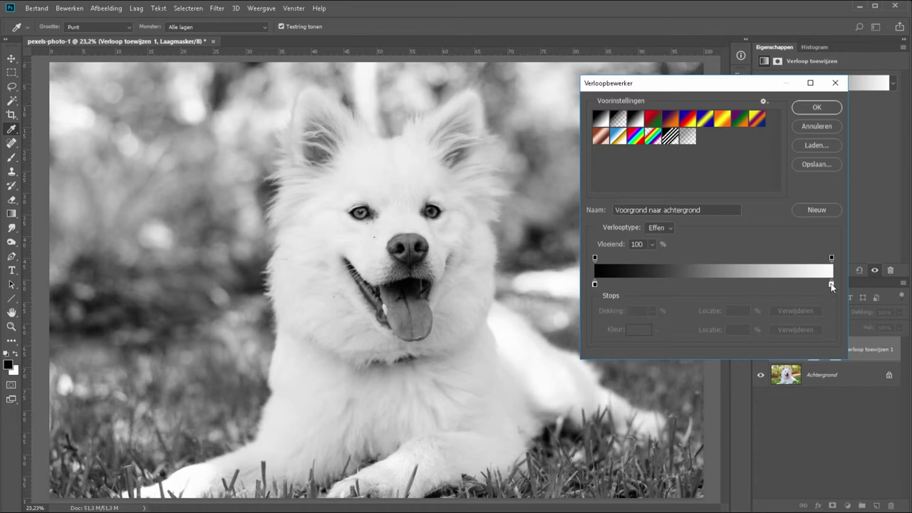
Change the gradient's white end stop to bright yellow (f0ff00) and add a new stop at 23%
click(831, 284)
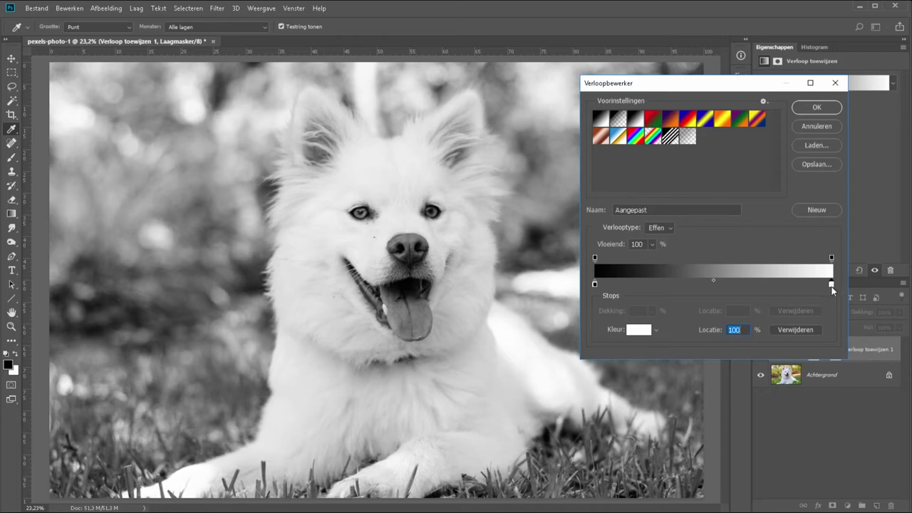
click(643, 331)
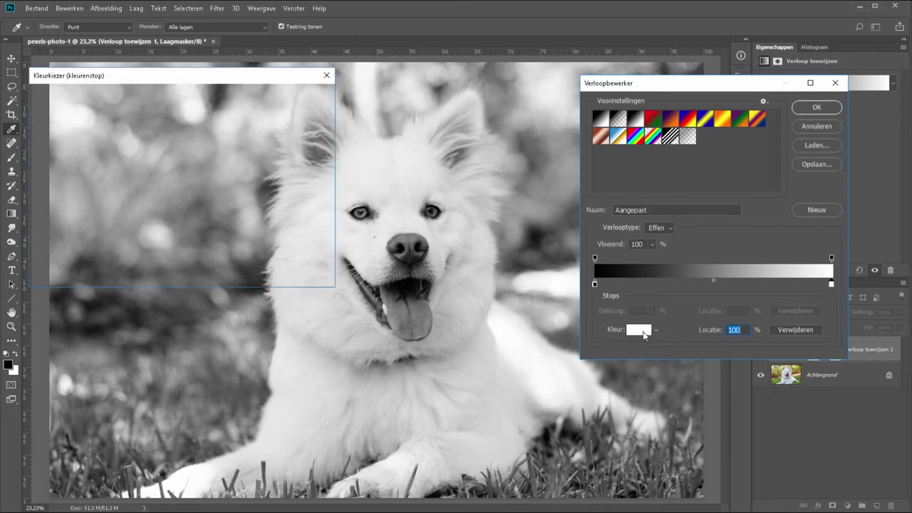
click(186, 215)
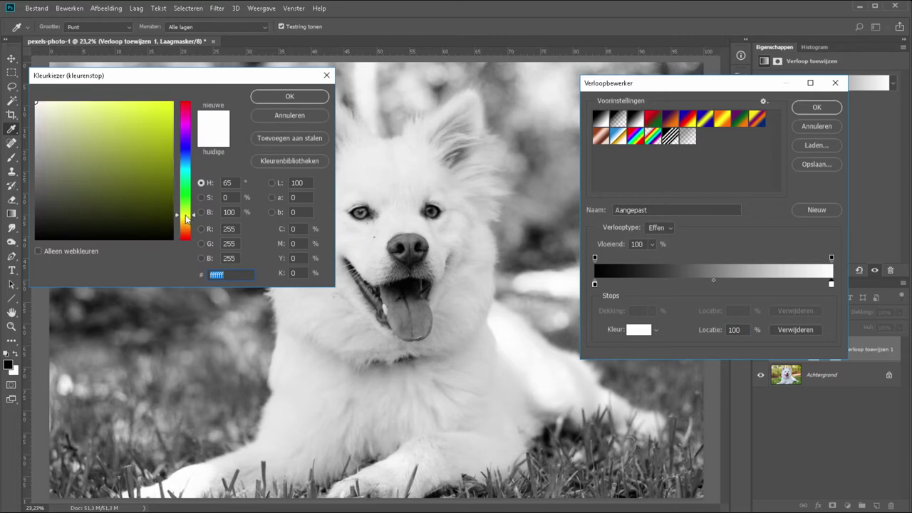
drag(161, 114, 174, 101)
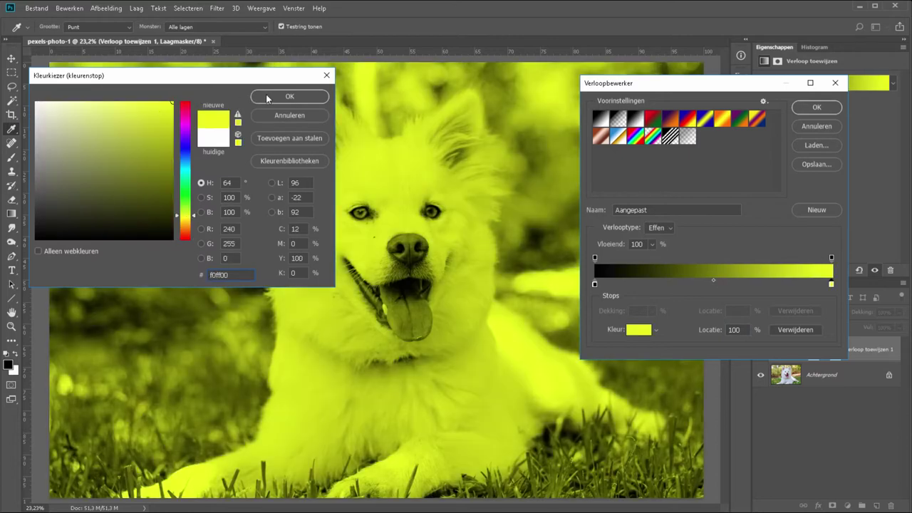
click(270, 98)
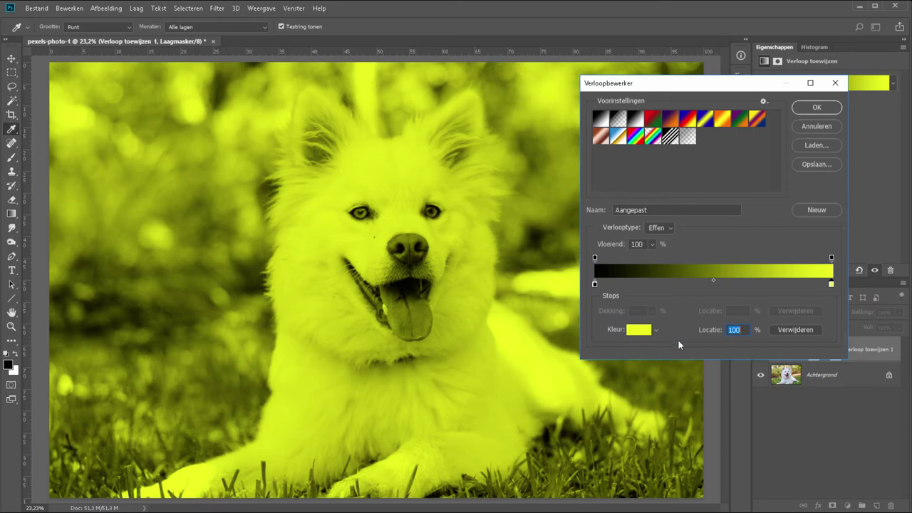
click(647, 284)
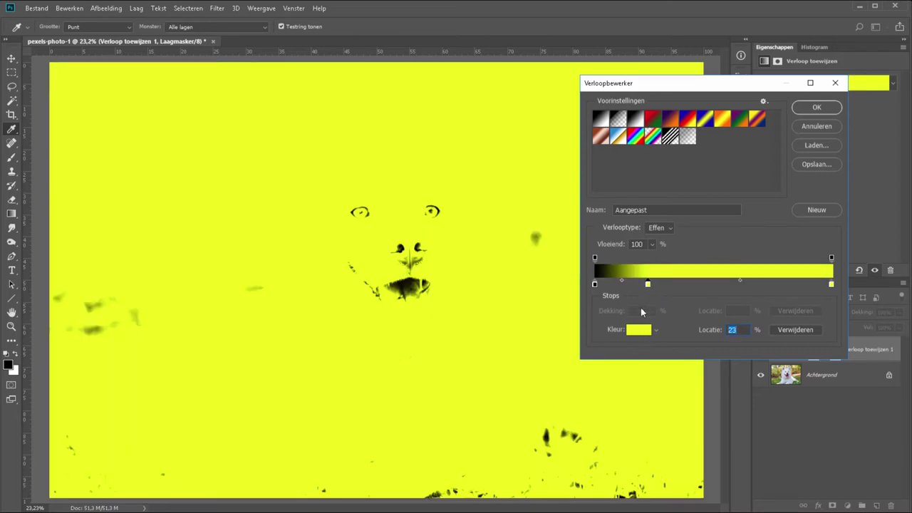
Nudge the new stop to 22% and colour it red (ff0000)
drag(649, 285, 647, 285)
click(638, 330)
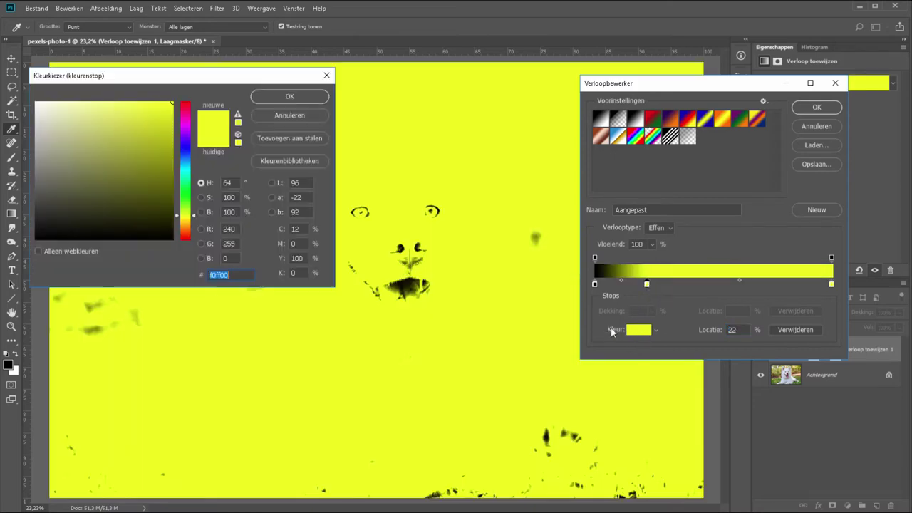
text(ff0000)
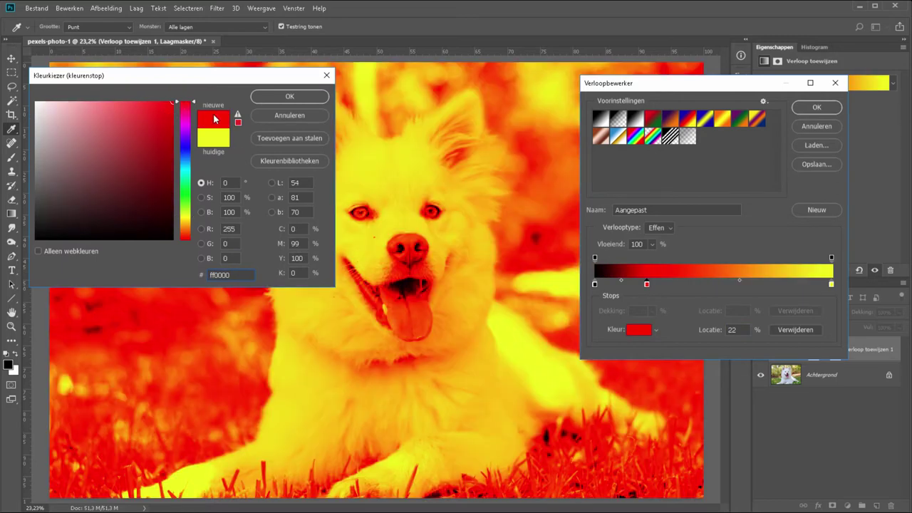
click(278, 99)
Add a deep orange colour stop at 53%
click(721, 285)
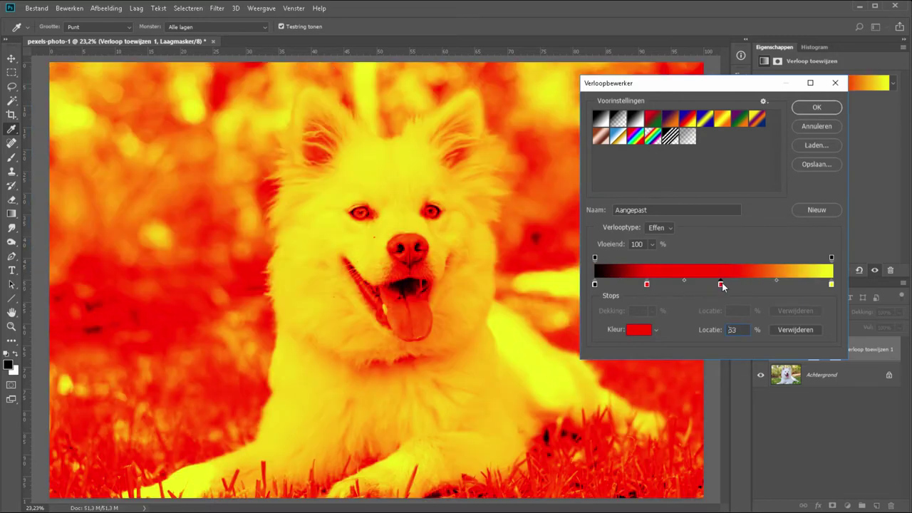
click(639, 331)
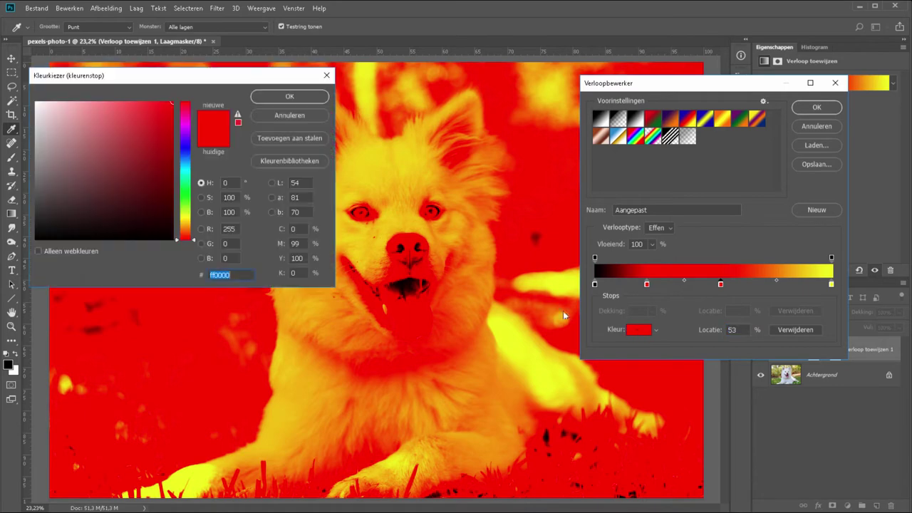
click(184, 227)
click(152, 141)
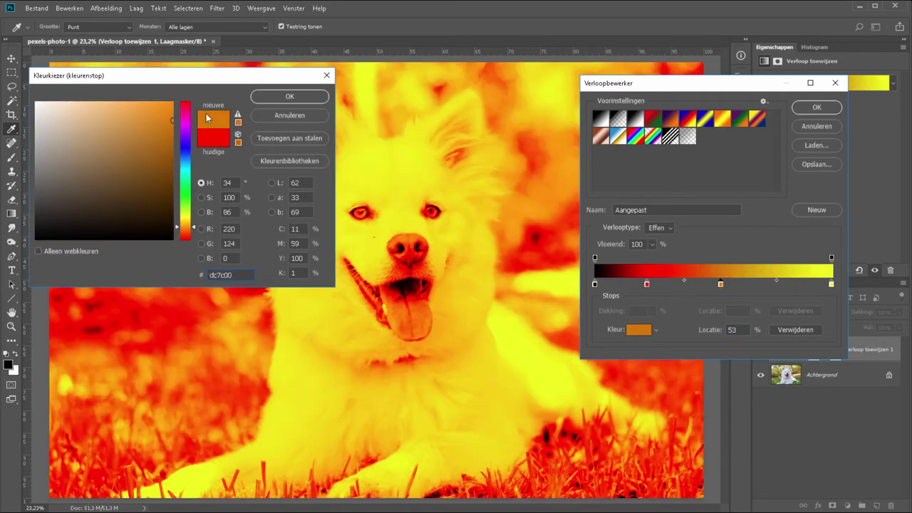
key(Return)
Move the orange stop to 83% and the red stop further right, then apply the gradient
drag(720, 285, 763, 289)
drag(647, 285, 682, 288)
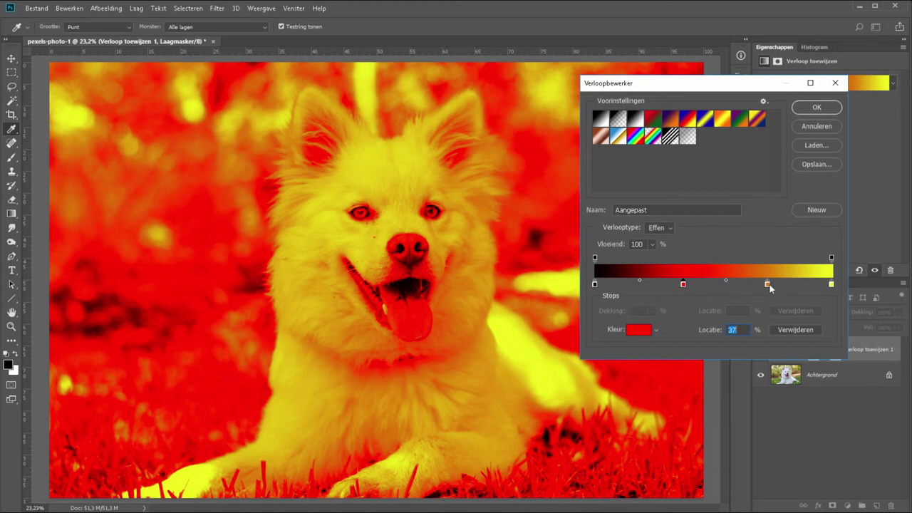
drag(767, 285, 791, 285)
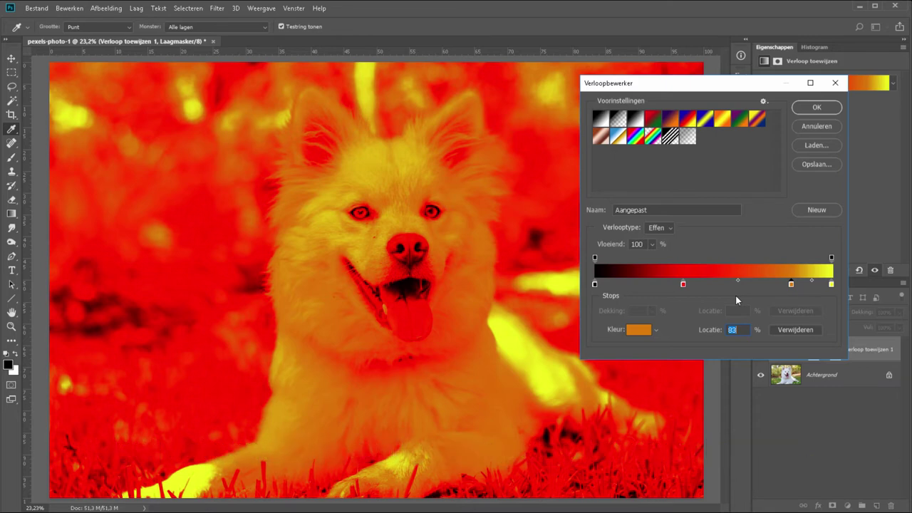
click(800, 111)
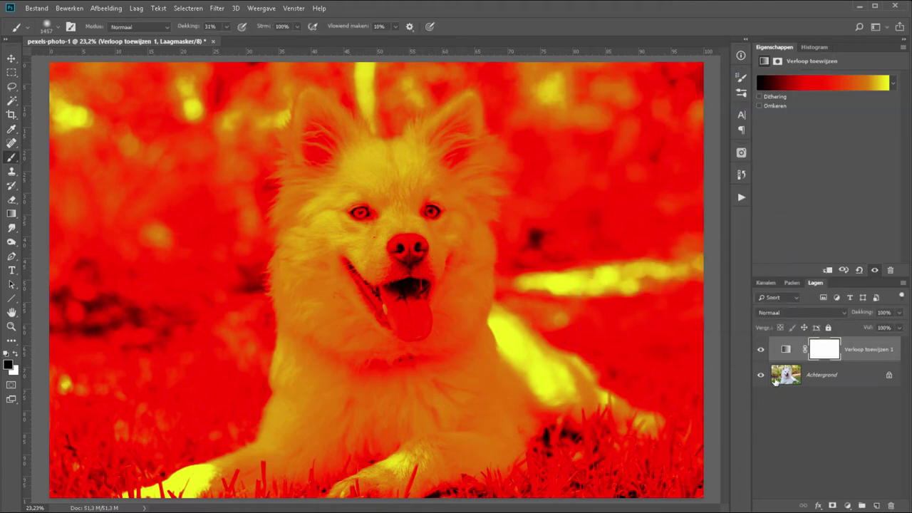
Reopen the gradient map's editor, reposition the red stop to 41%, and confirm the gradient
key(ctrl+2)
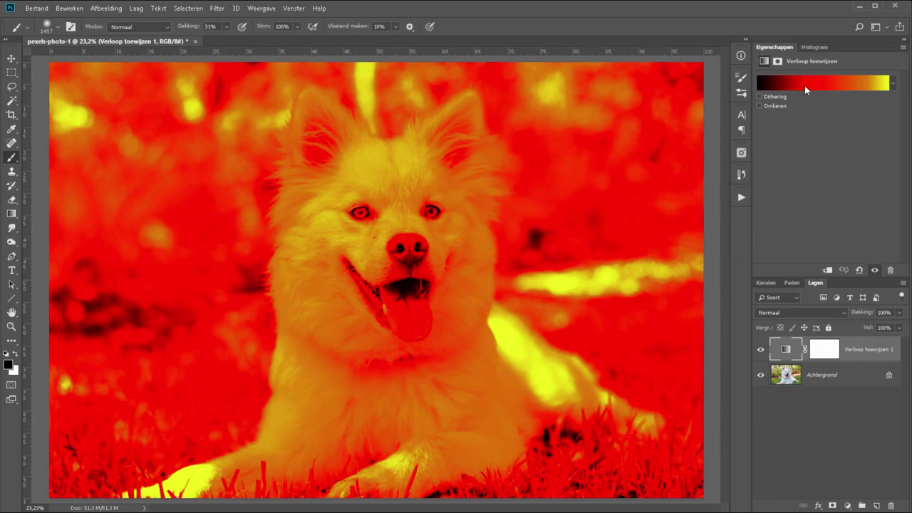
click(806, 88)
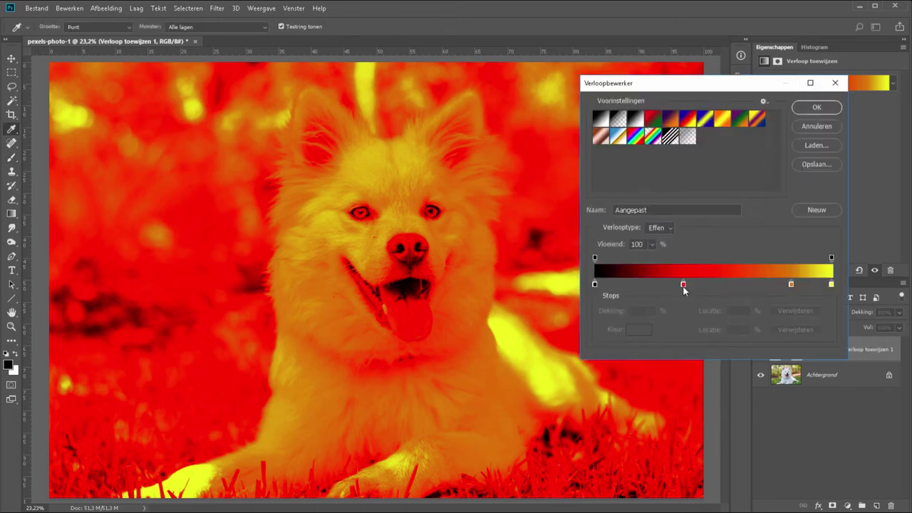
drag(683, 285, 727, 285)
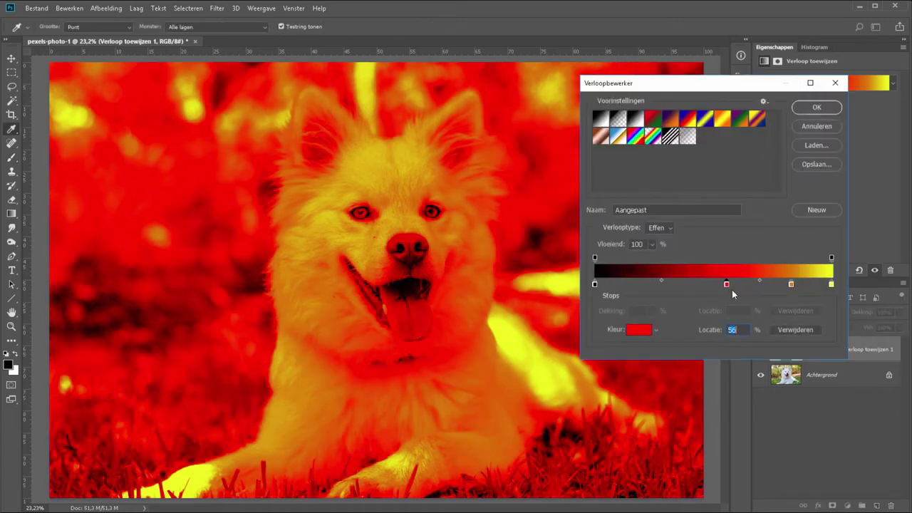
drag(727, 285, 690, 285)
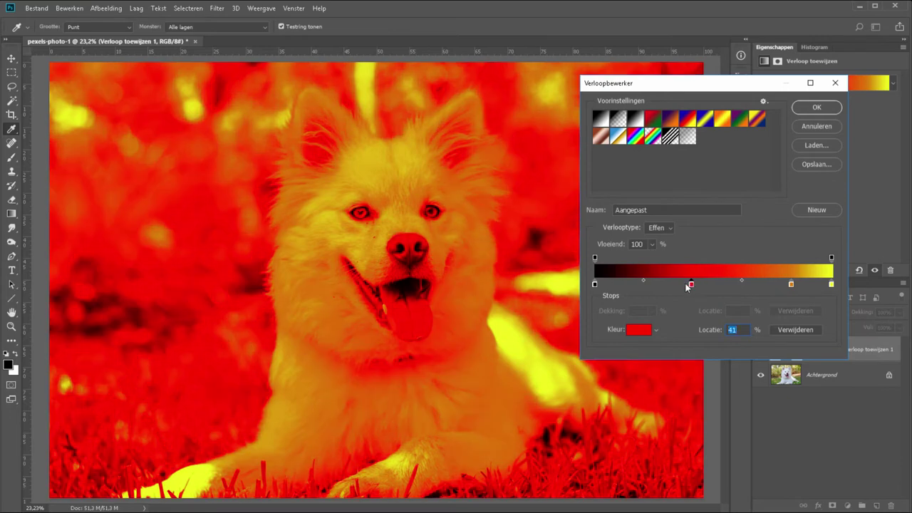
click(816, 107)
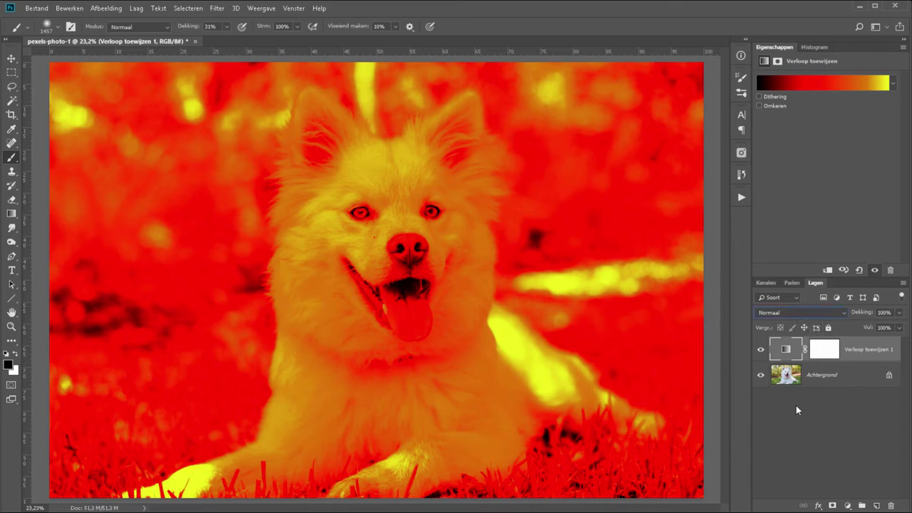
Set the gradient map layer to Zwak licht blend mode and lower its opacity to 31%
click(792, 311)
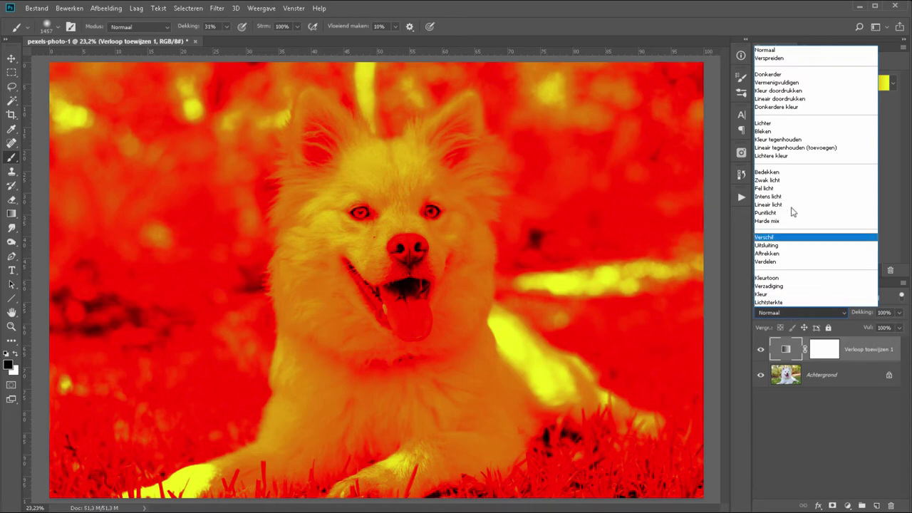
click(782, 181)
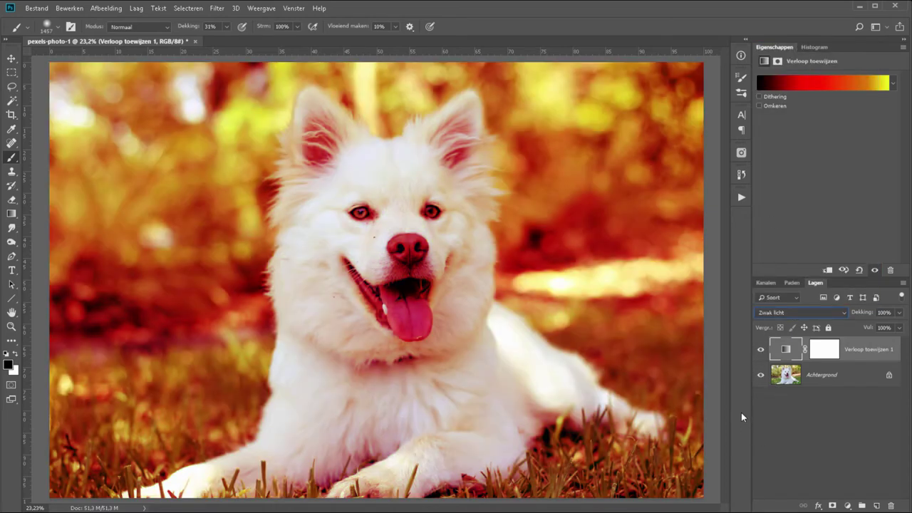
click(760, 349)
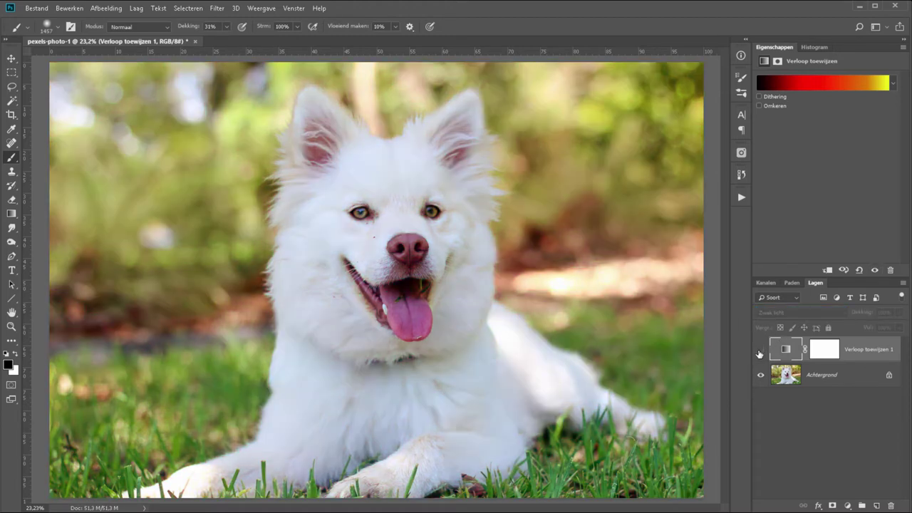
click(761, 349)
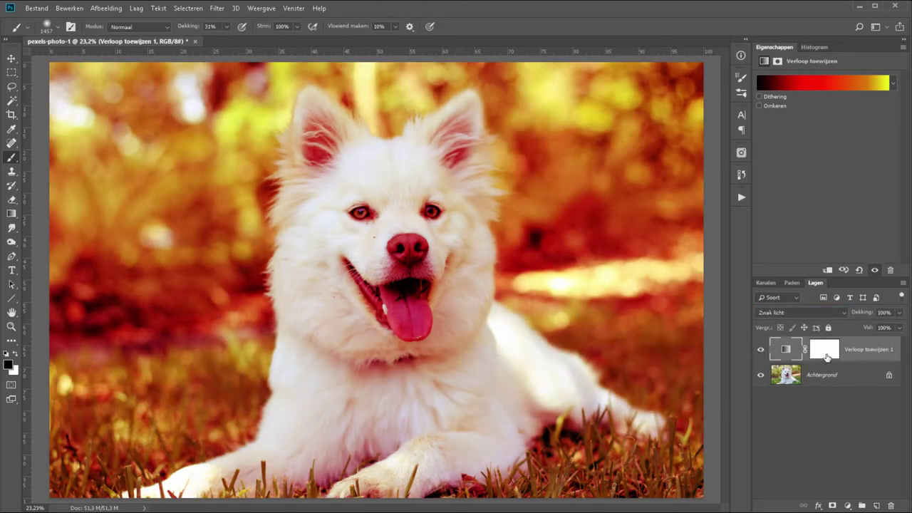
drag(867, 316, 863, 315)
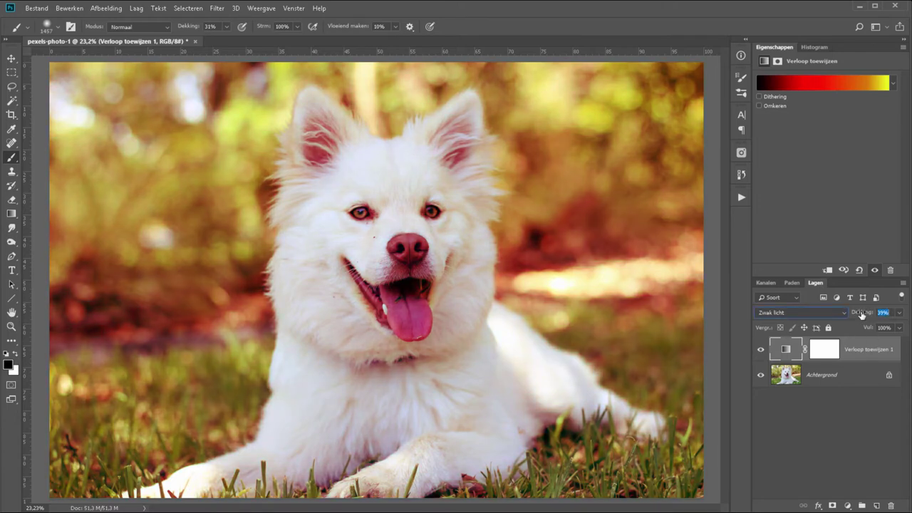
drag(864, 315, 864, 315)
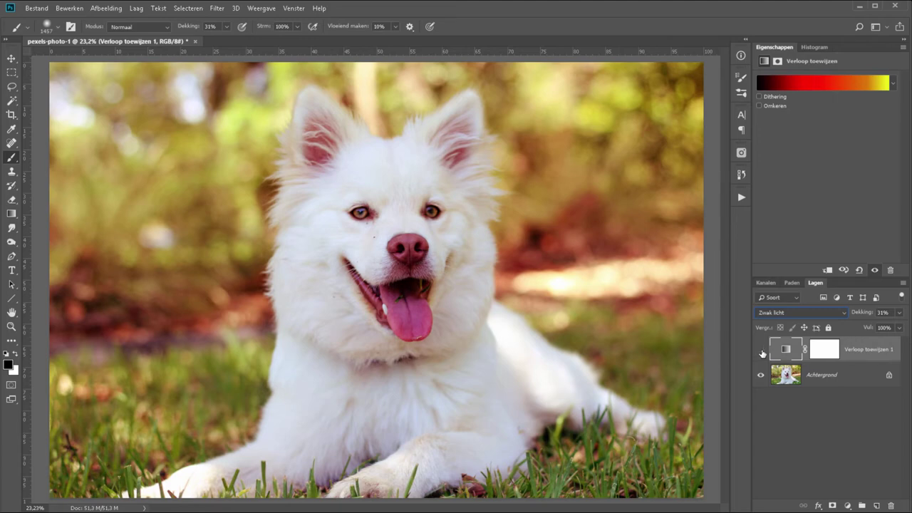
Toggle the warm gradient map off and on to compare, then zoom in on the dog's eye
click(760, 350)
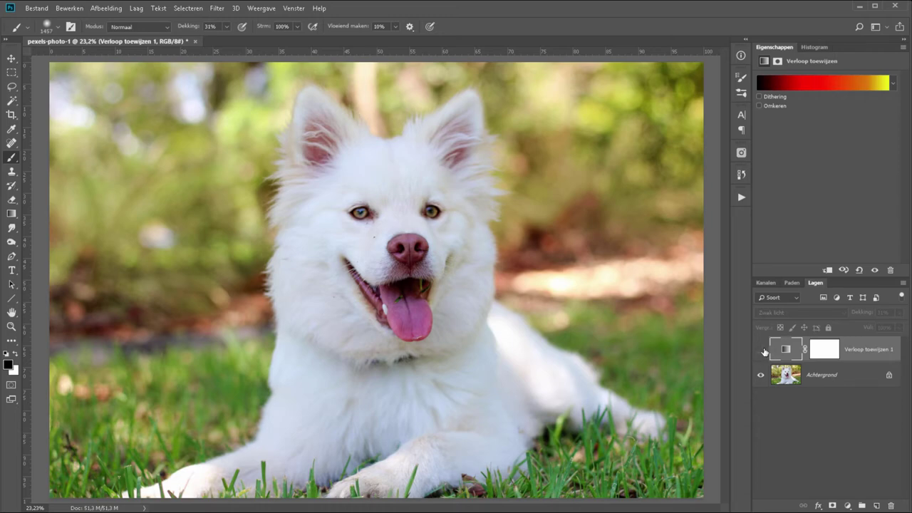
click(761, 350)
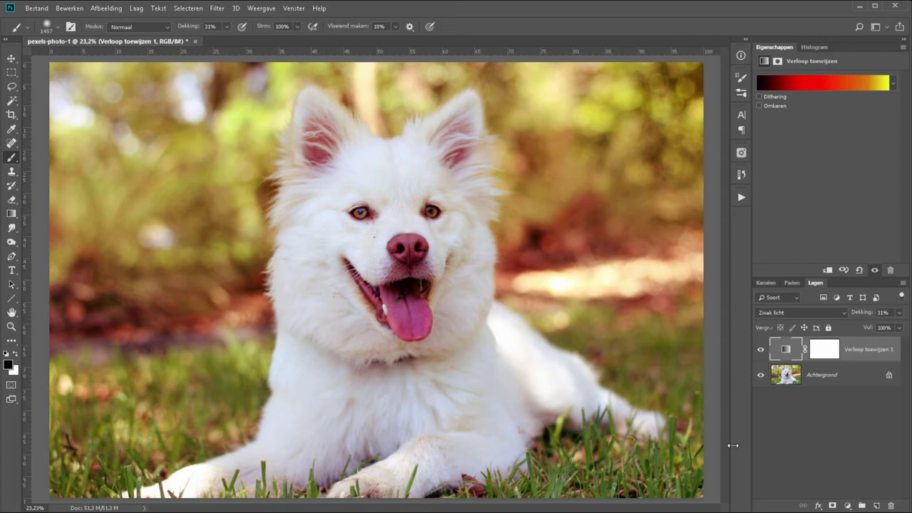
key(z)
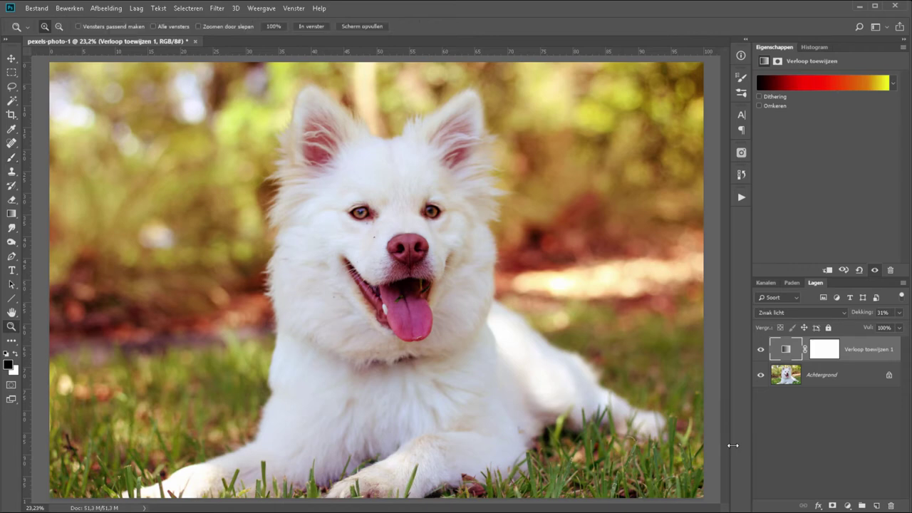
drag(340, 191, 362, 219)
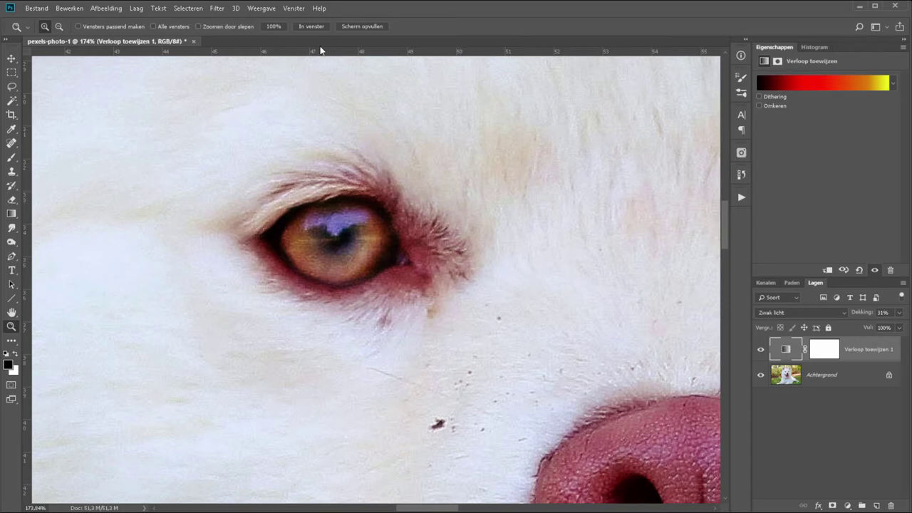
Fit the full dog photo in the window using 'In venster'
click(312, 25)
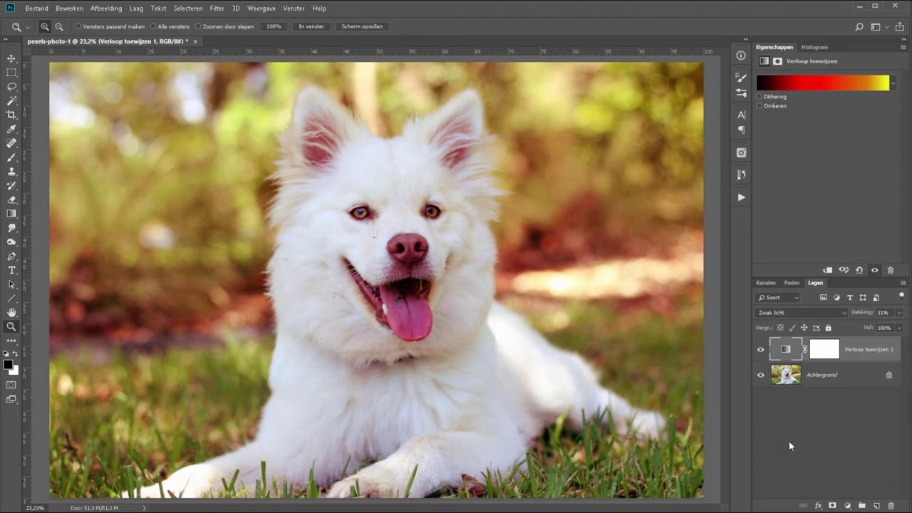
Add a Verloopvulling gradient fill layer using the black-to-transparent 'Kleur naar transparant' gradient
click(847, 505)
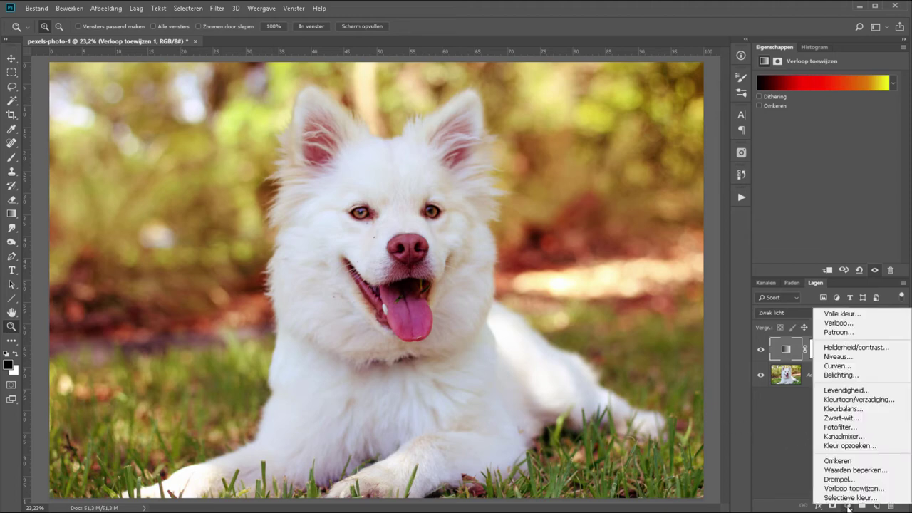
click(844, 324)
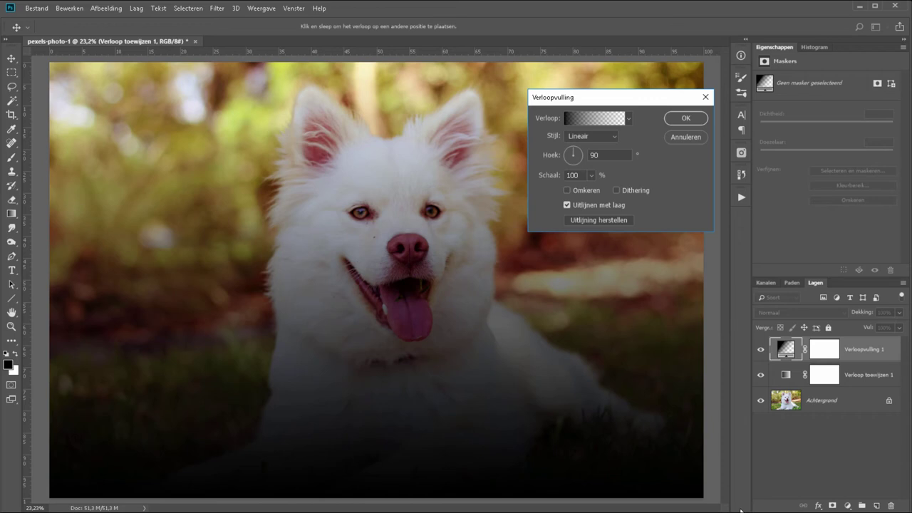
click(613, 122)
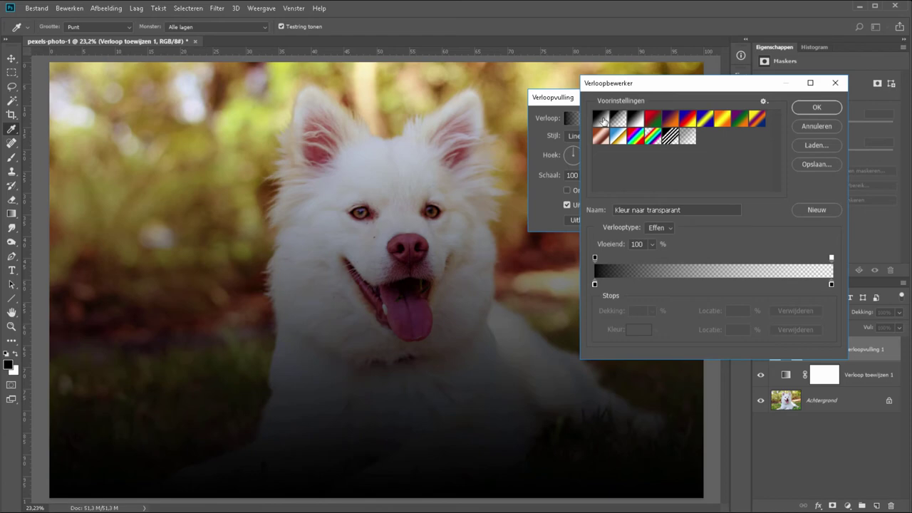
click(812, 107)
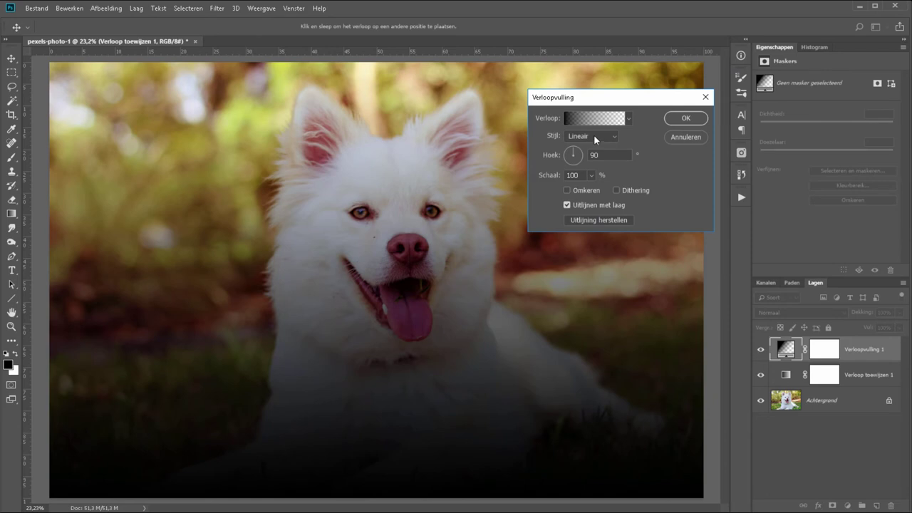
Make the gradient fill radial at angle 0, centred upper-left, at 166% scale, and apply it
click(595, 137)
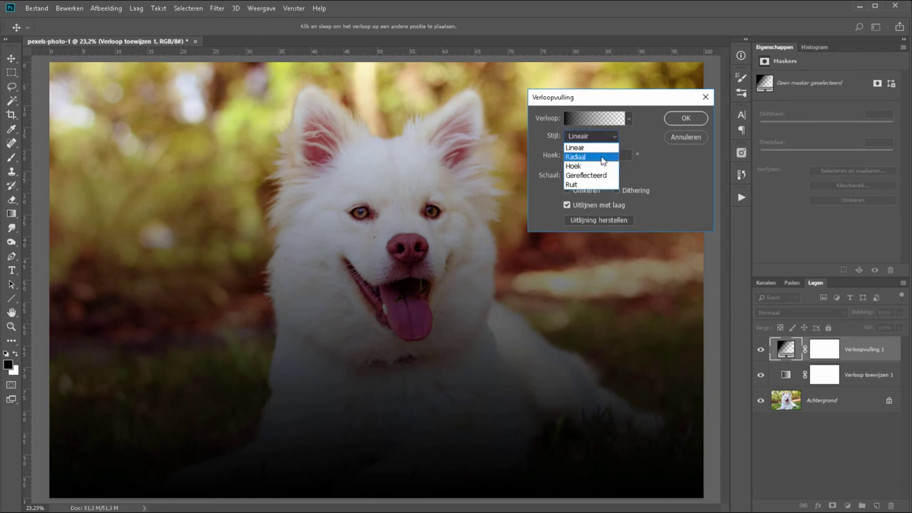
click(602, 158)
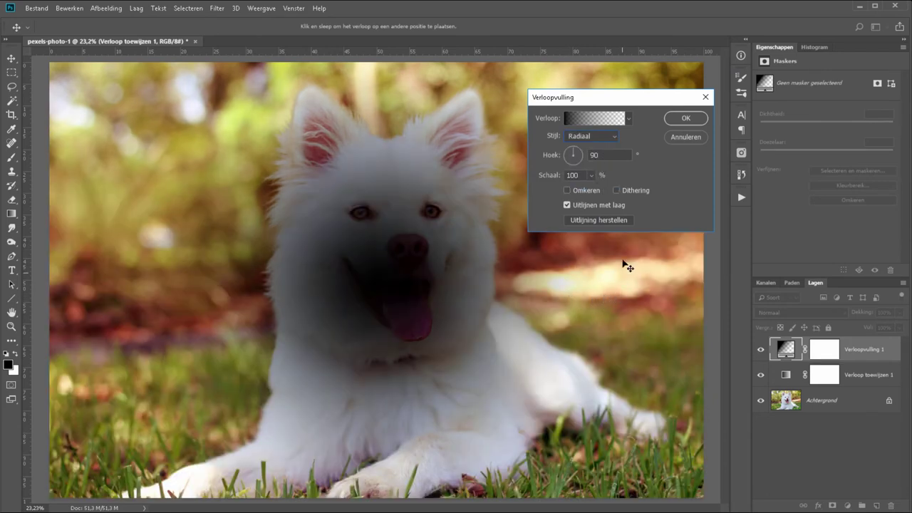
click(579, 154)
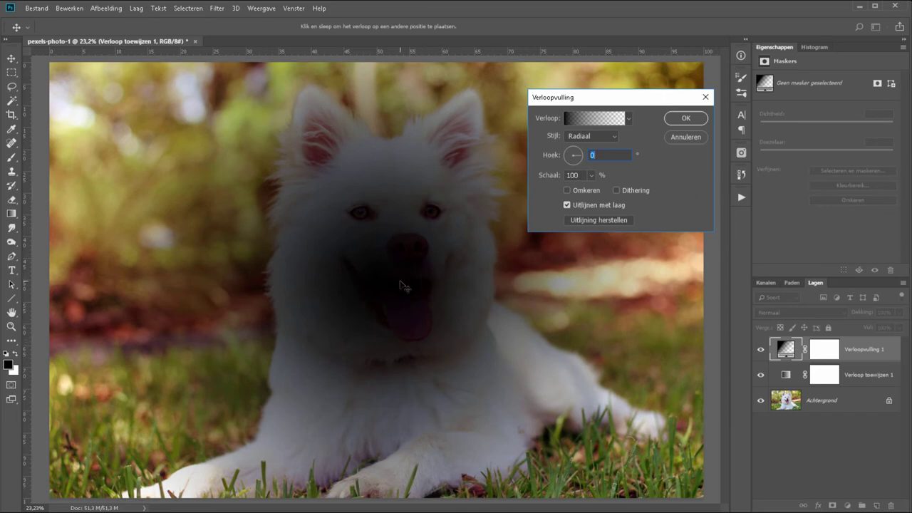
mouse_move(383, 261)
mouse_down()
mouse_move(207, 205)
mouse_move(118, 129)
mouse_up()
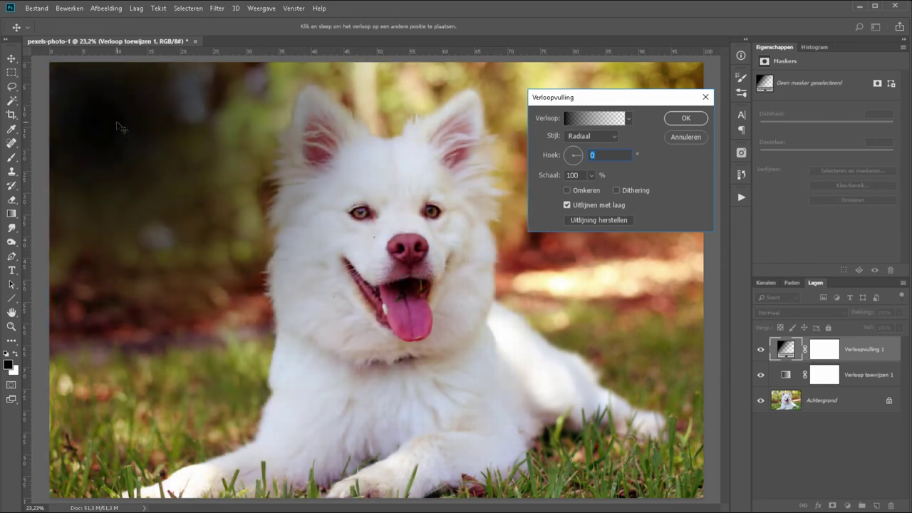
click(591, 176)
click(608, 189)
drag(608, 190, 595, 189)
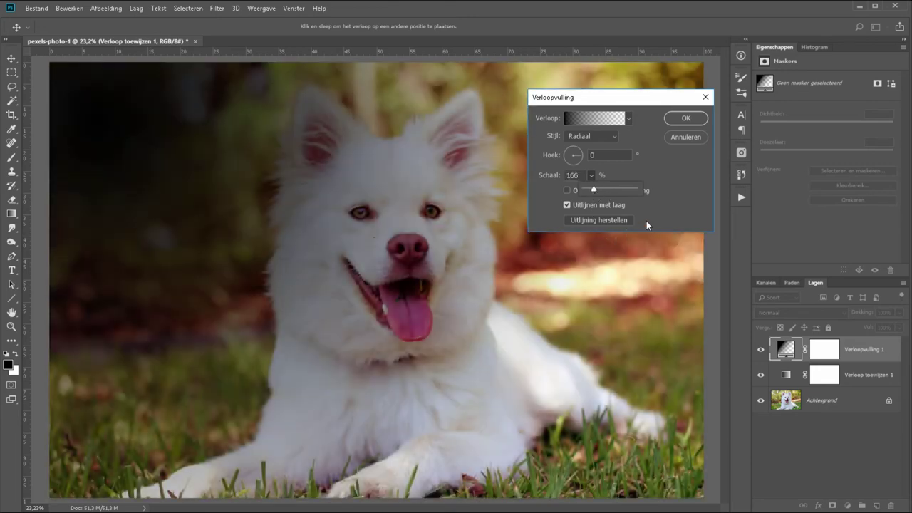
click(686, 119)
key(z)
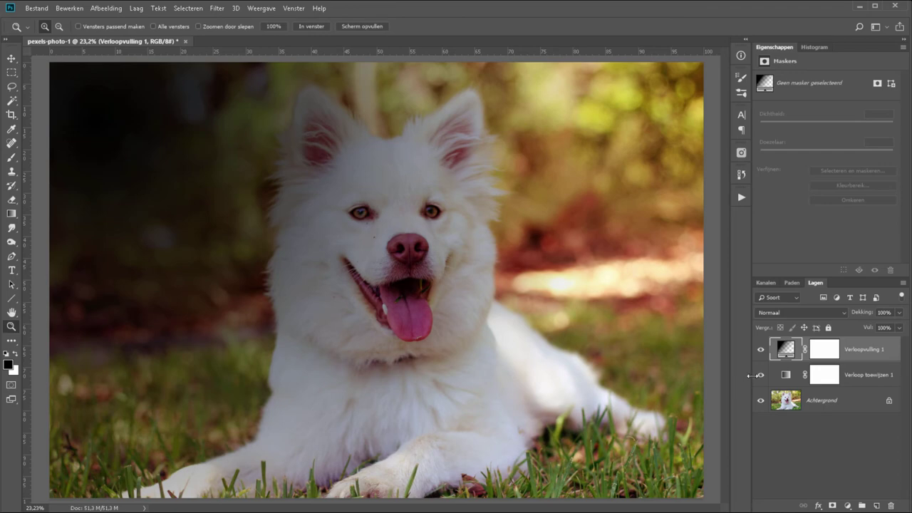
Hide the dog photo, move the gradient's dark centre upper-left, and scale it to 473%
click(761, 400)
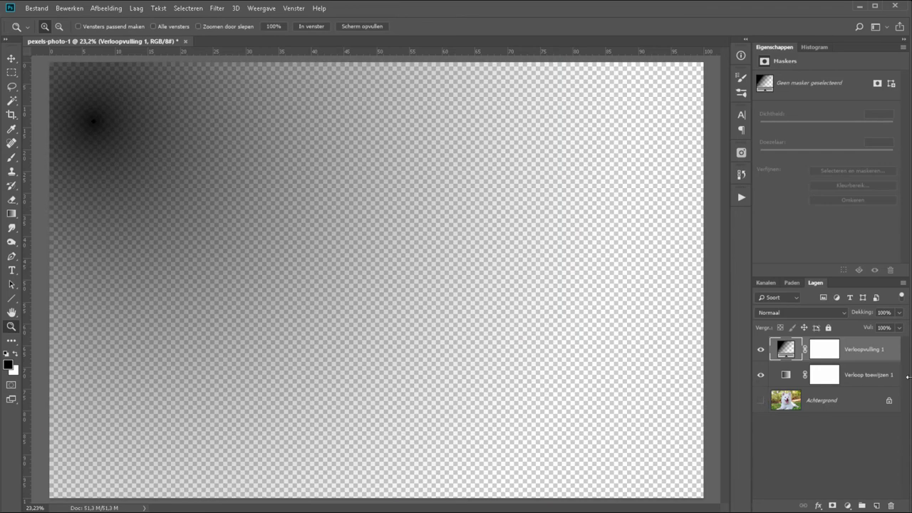
double_click(786, 351)
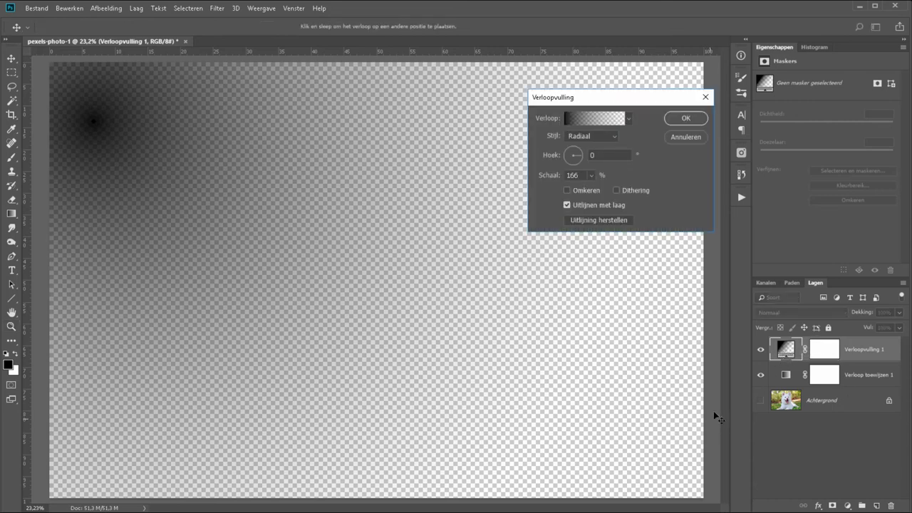
drag(97, 117, 154, 137)
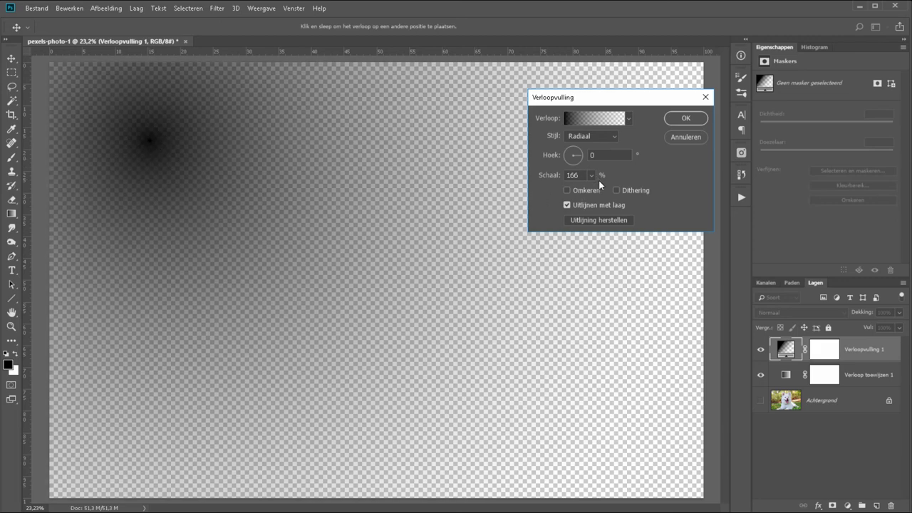
click(592, 176)
drag(592, 187, 607, 189)
click(591, 175)
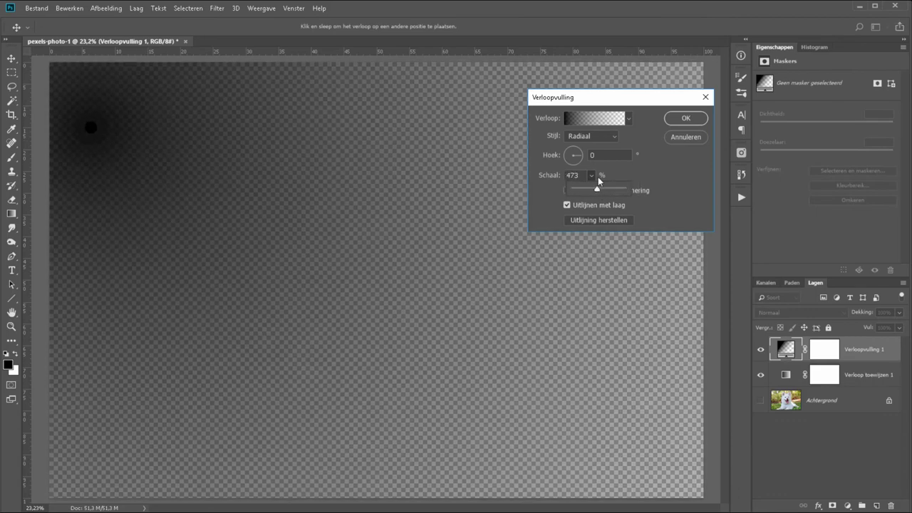
Set the gradient angle to 0°, confirm the fill settings, and show the dog photo again
click(576, 152)
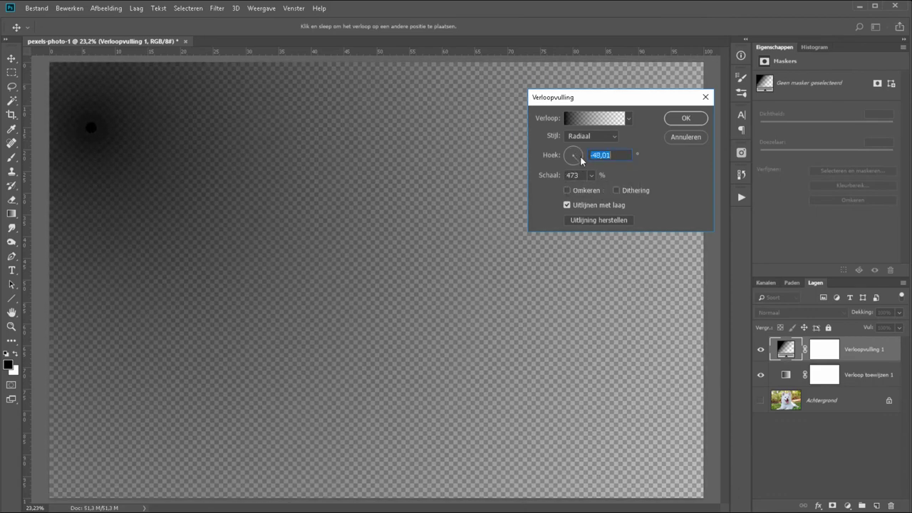
text(0)
click(629, 119)
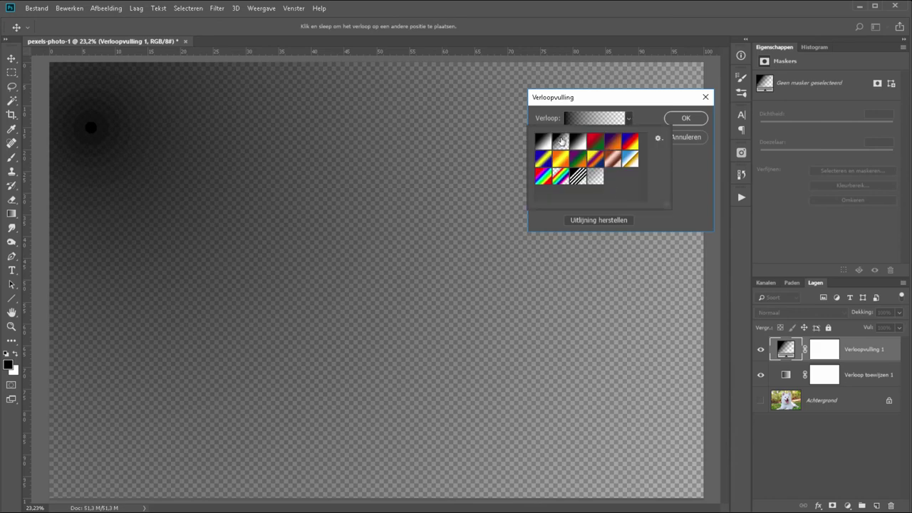
click(670, 149)
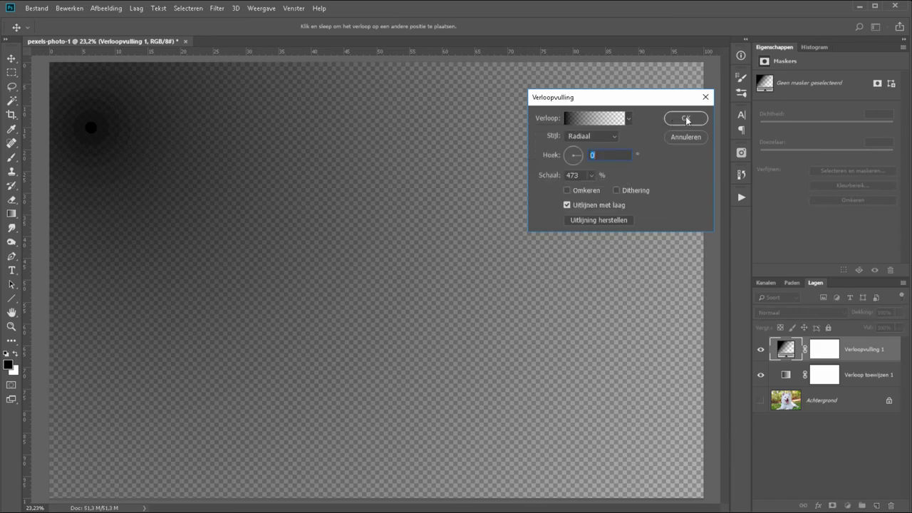
click(685, 119)
click(760, 400)
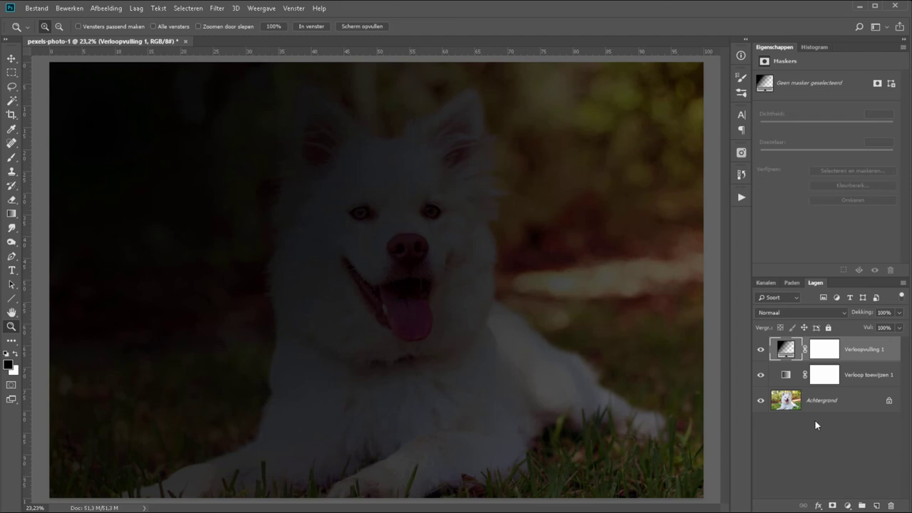
Set Verloopvulling 1 to Bleken blending and view it alone with other layers hidden
click(790, 313)
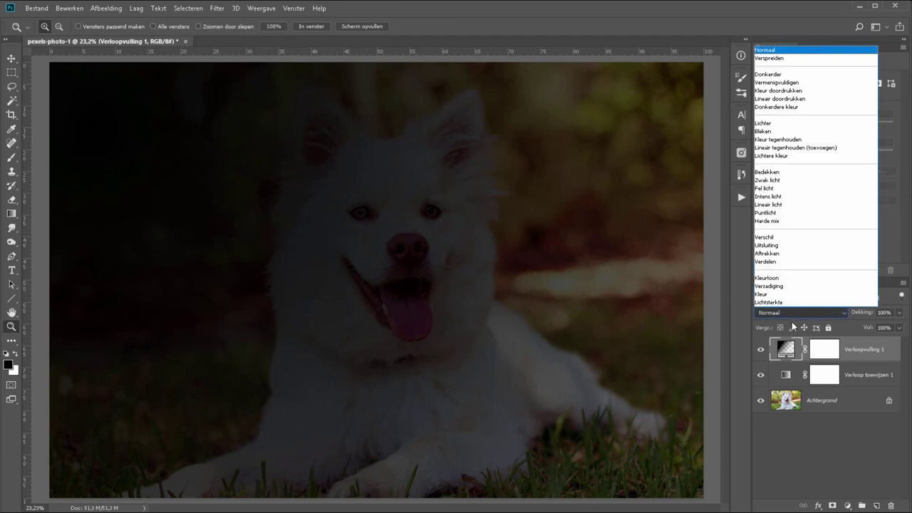
click(767, 131)
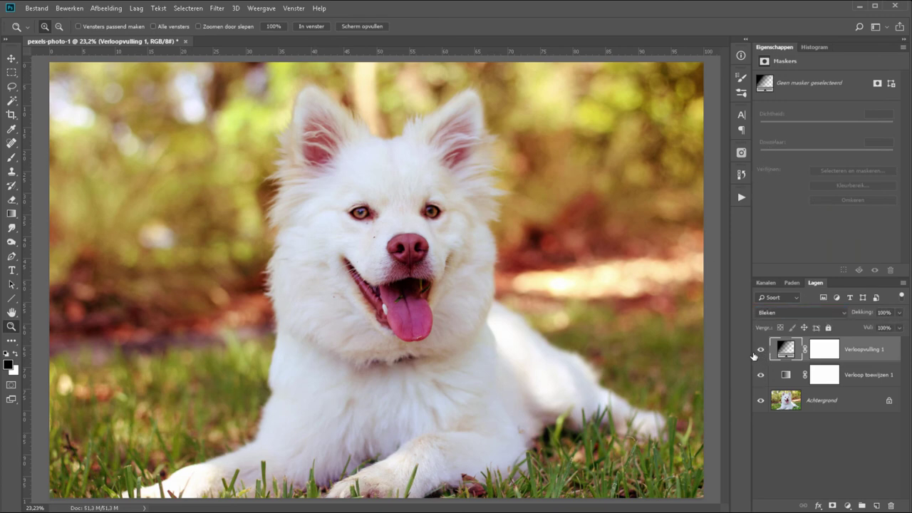
key(alt)
alt+click(760, 350)
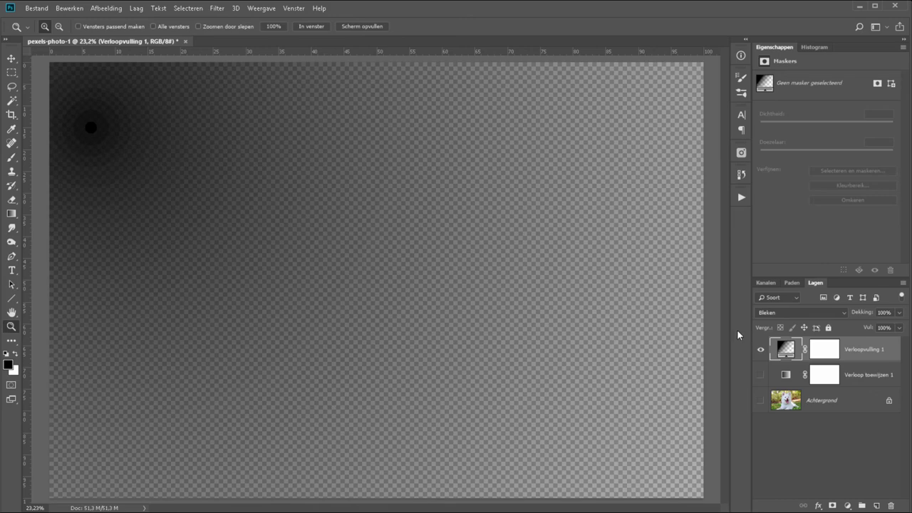
Add an Effen kleur fill layer in deep orange (H34 S97 B76, RGB 194, 112, 5)
click(847, 507)
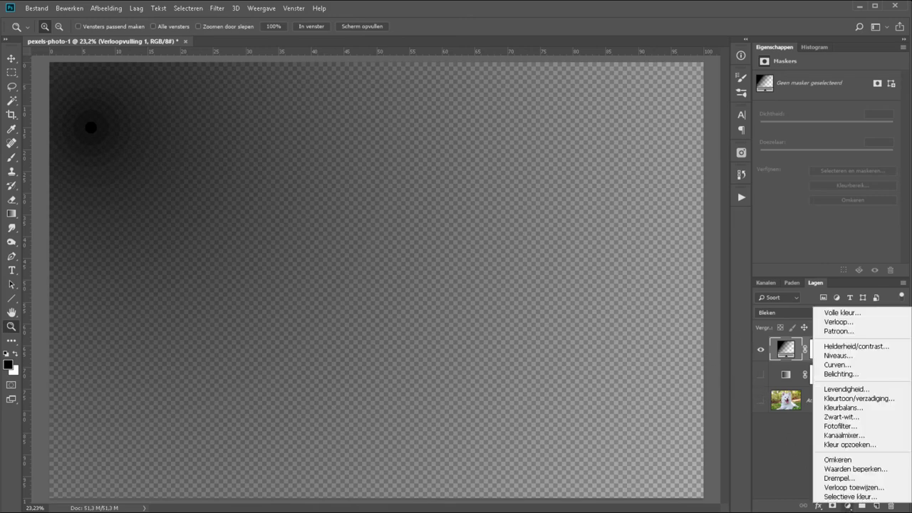
click(830, 312)
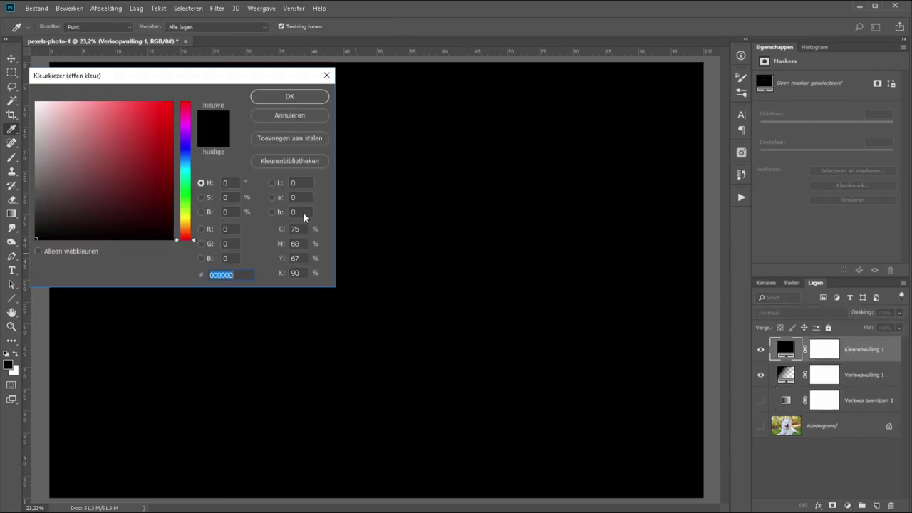
click(189, 228)
drag(145, 179, 167, 132)
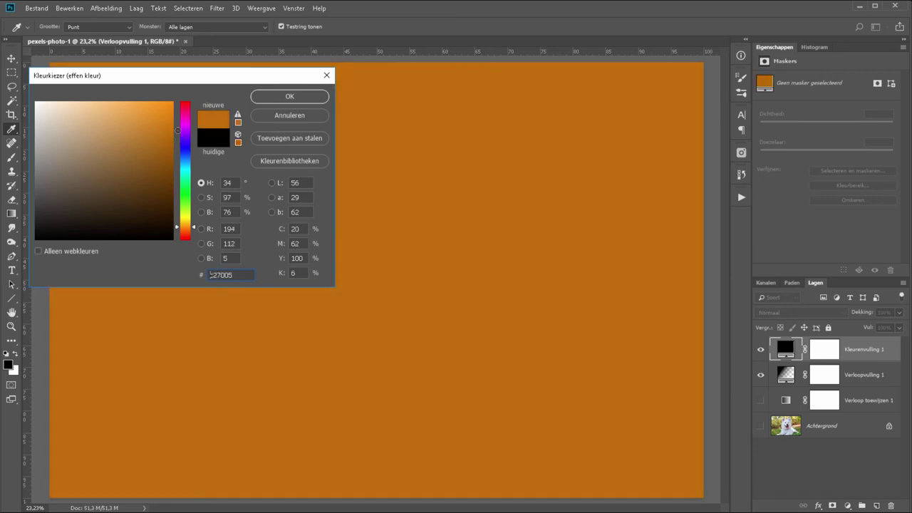
click(290, 96)
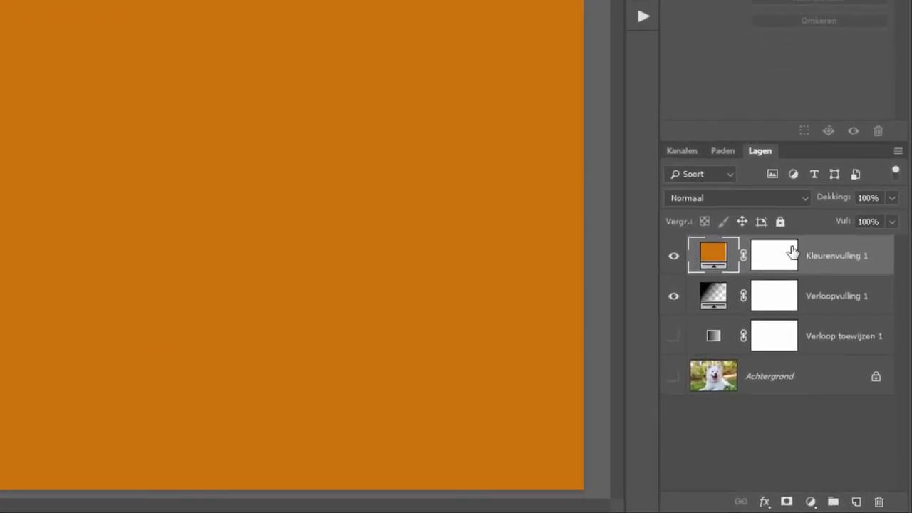
Clip Kleurenvulling 1 onto Verloopvulling 1 so the orange fades from the upper-left
drag(829, 278, 834, 273)
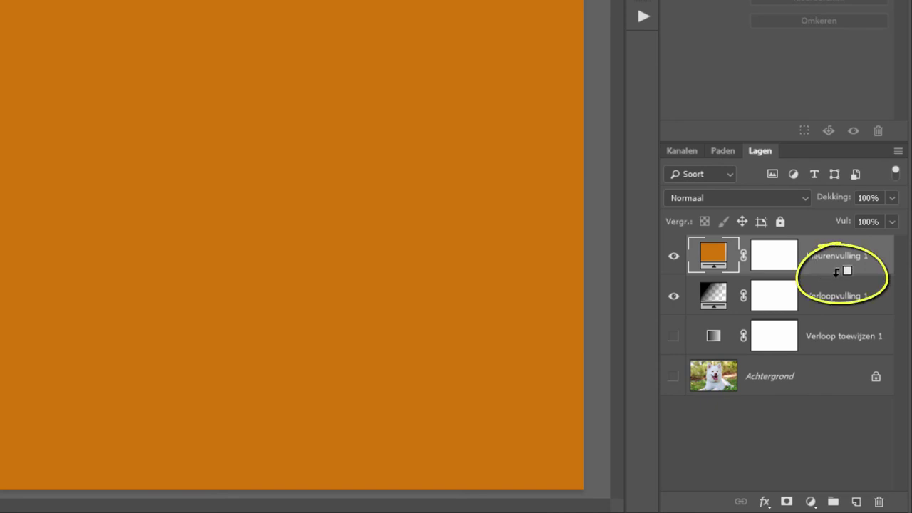
alt+click(833, 270)
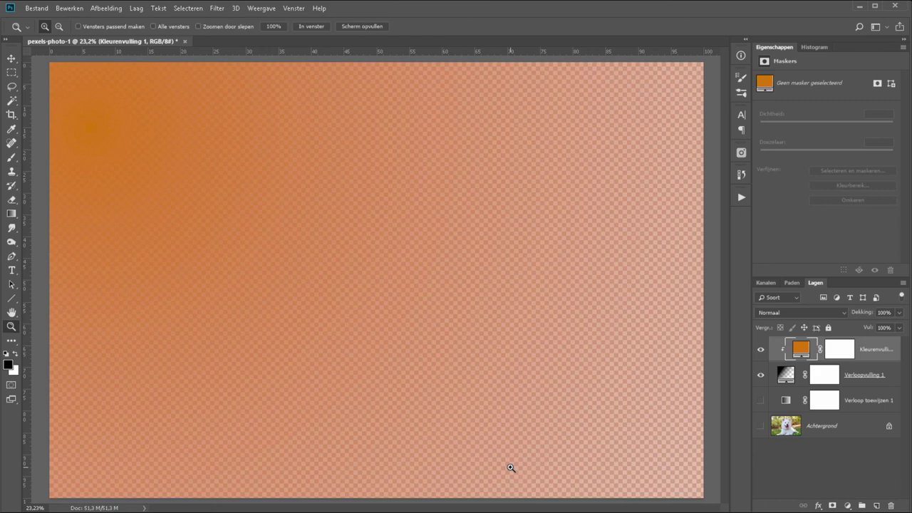
Show Achtergrond and Verloop toewijzen 1, set the orange fill to 54% opacity, and reopen Verloopvulling 1
click(761, 427)
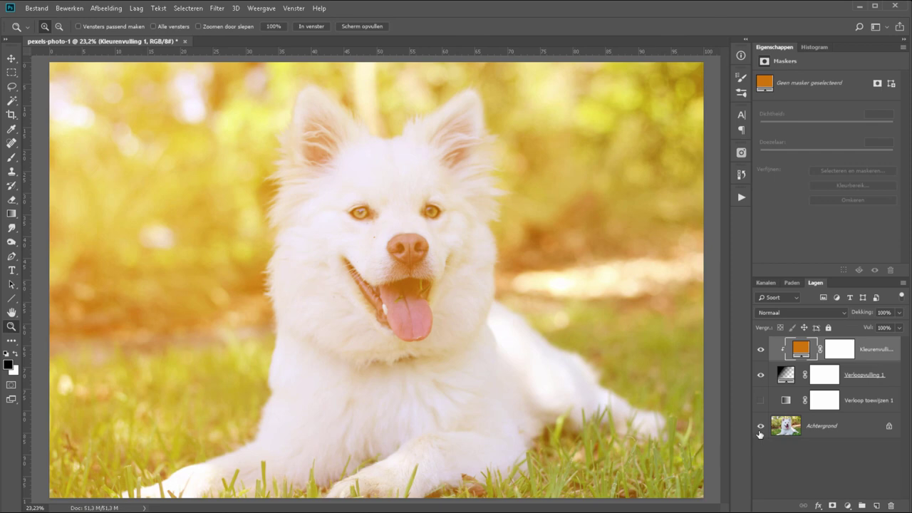
click(760, 401)
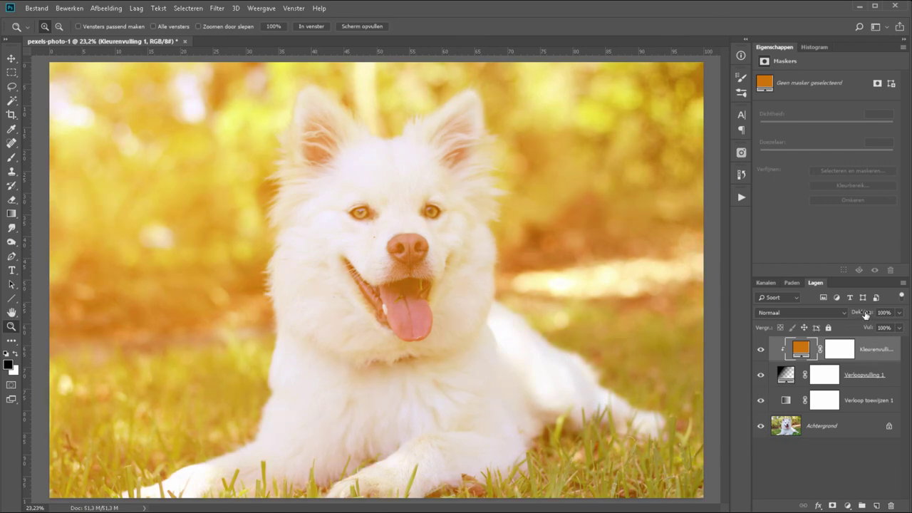
drag(865, 314, 861, 314)
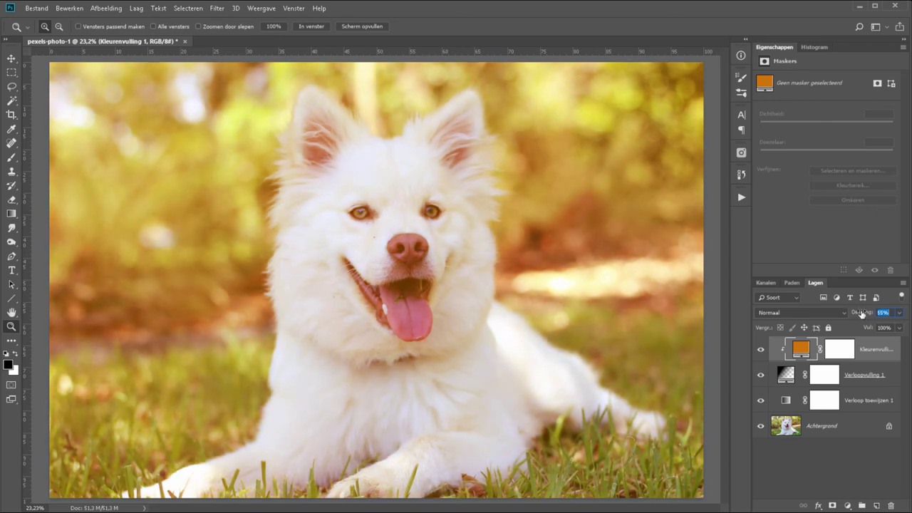
text(54)
key(Return)
double_click(785, 374)
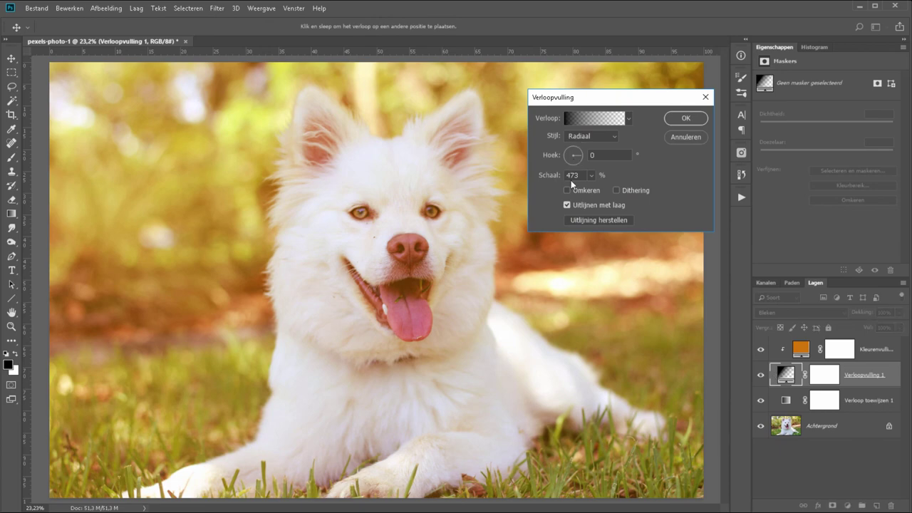
Reduce the radial gradient's scale, set Kleurenvulling 1 to 57% opacity, and compare against the original
drag(586, 191, 575, 189)
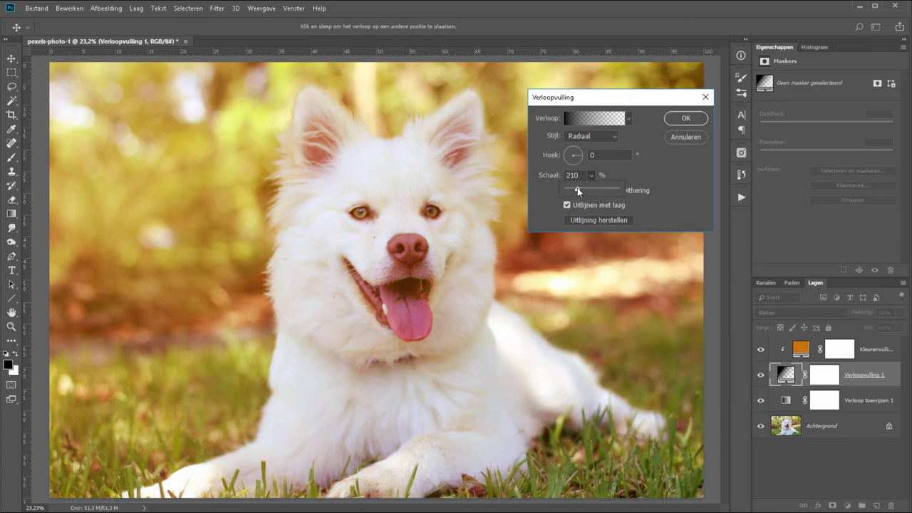
click(685, 118)
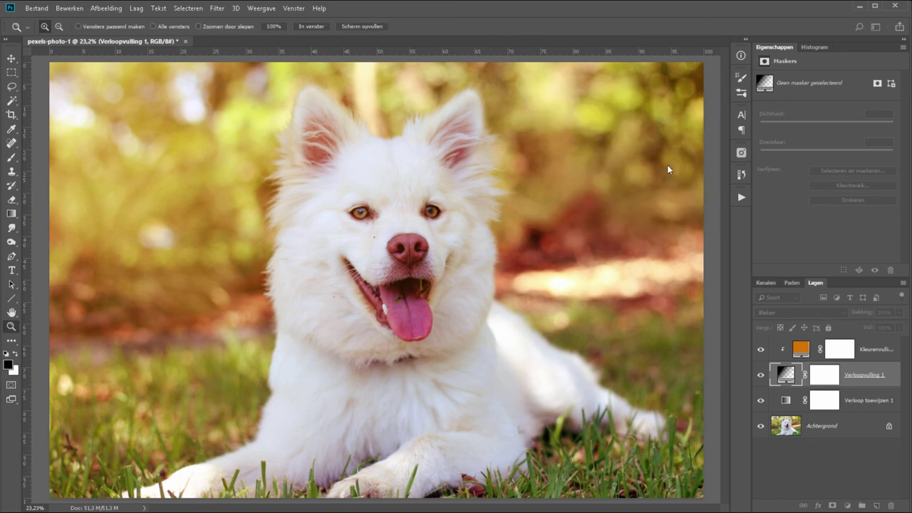
click(799, 350)
drag(868, 317, 834, 339)
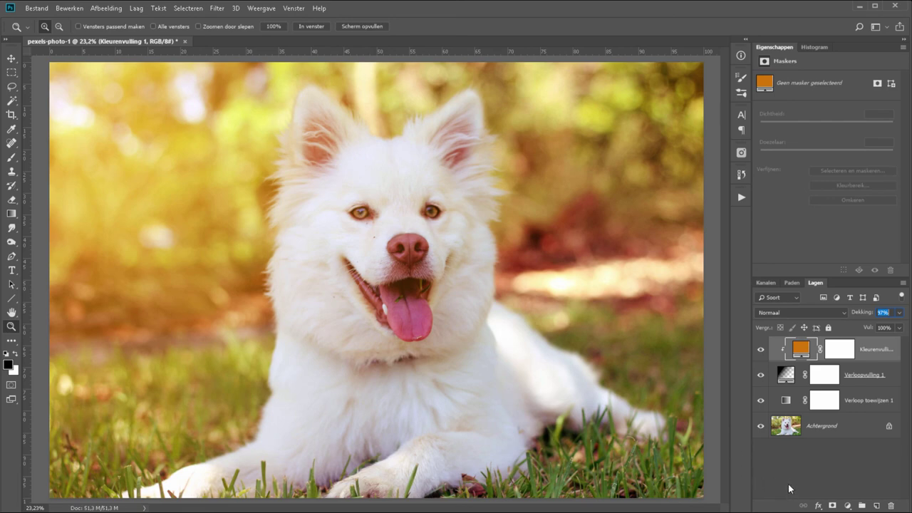
alt+click(761, 427)
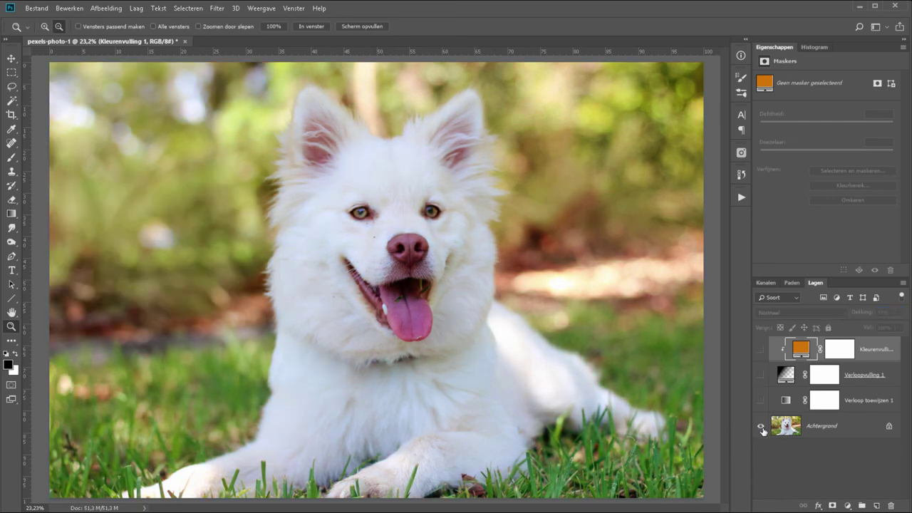
alt+click(761, 428)
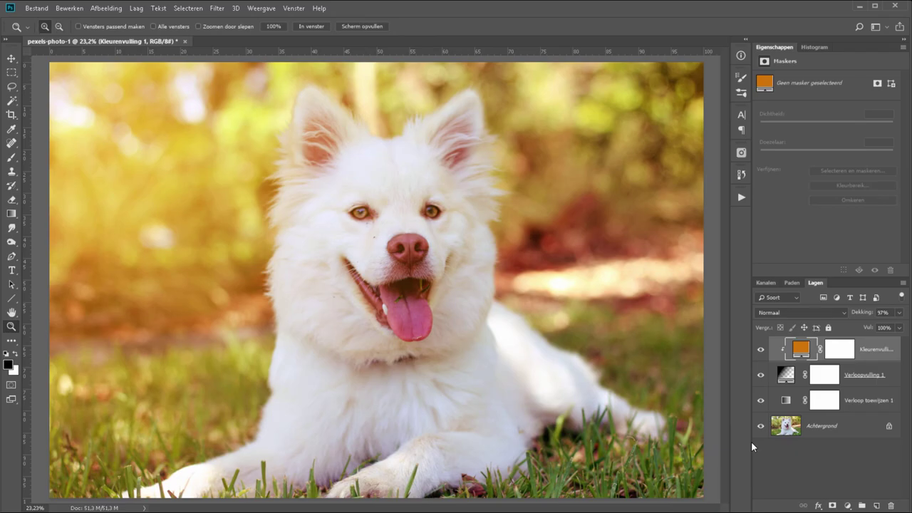